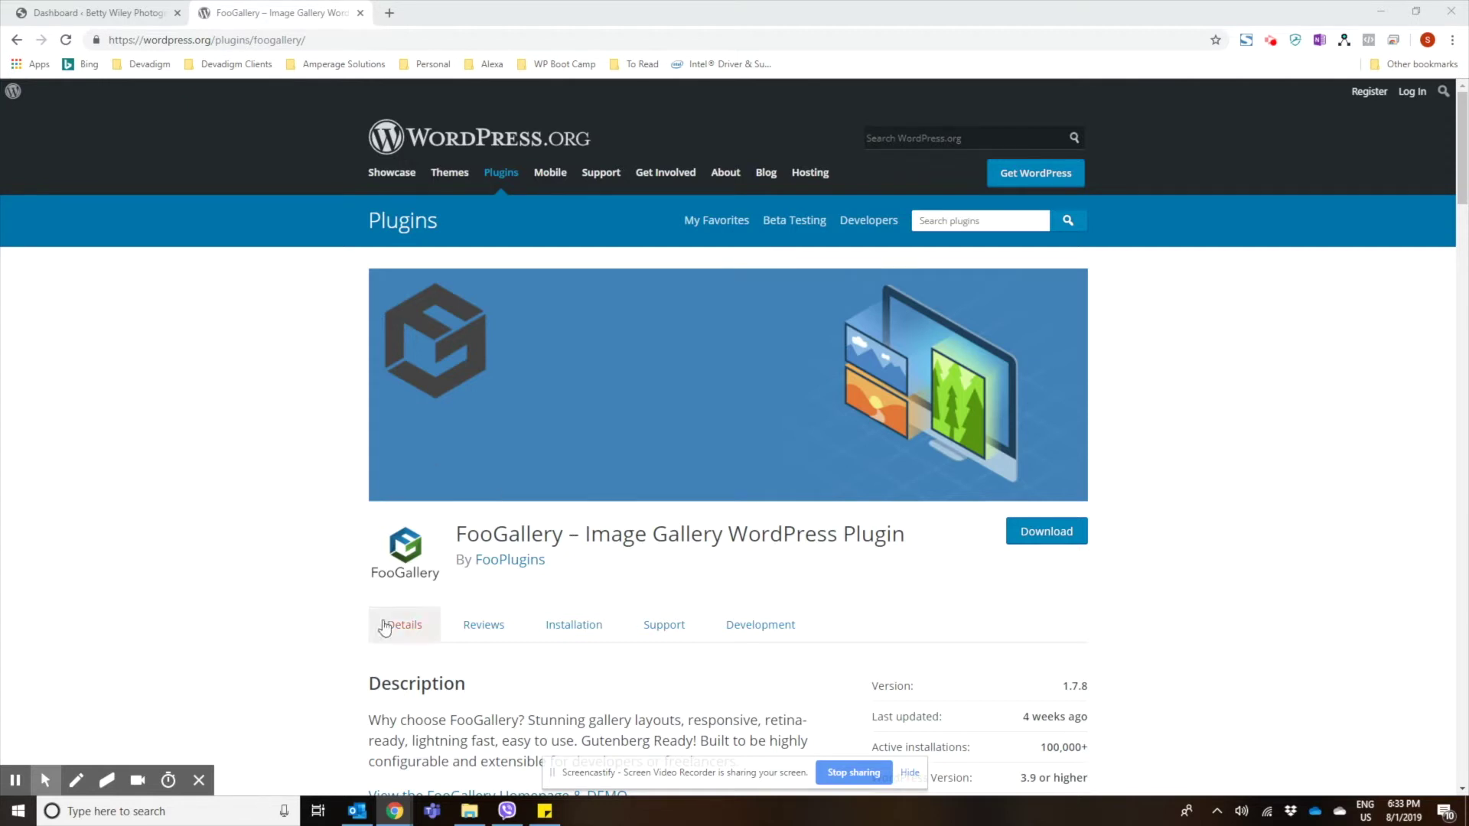
# - Leave the WordPress.org FooGallery plugin page and switch to the site's admin Dashboard tab
pyautogui.moveTo(45, 780)
pyautogui.click(17, 753)
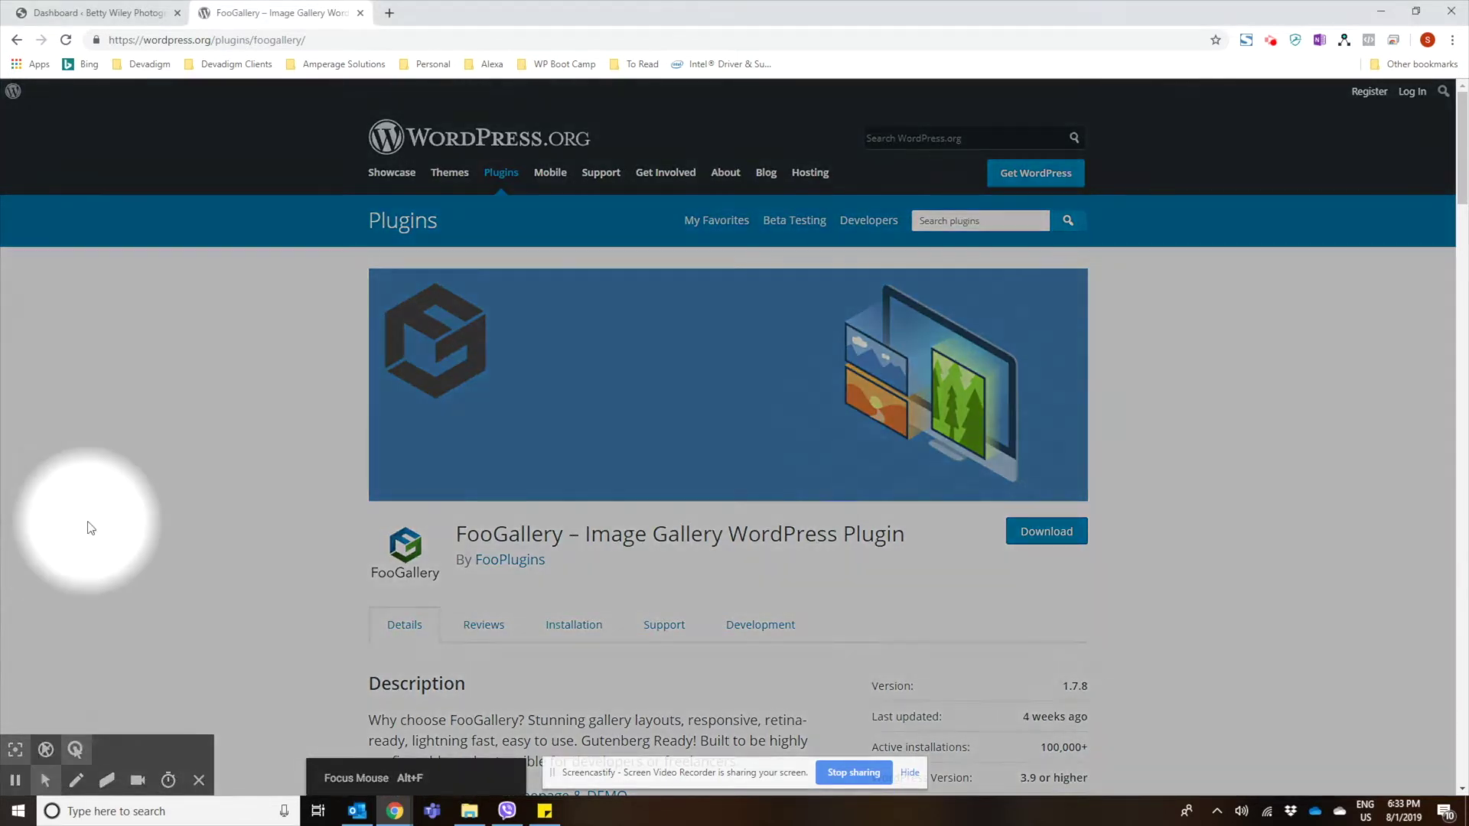
pyautogui.click(96, 13)
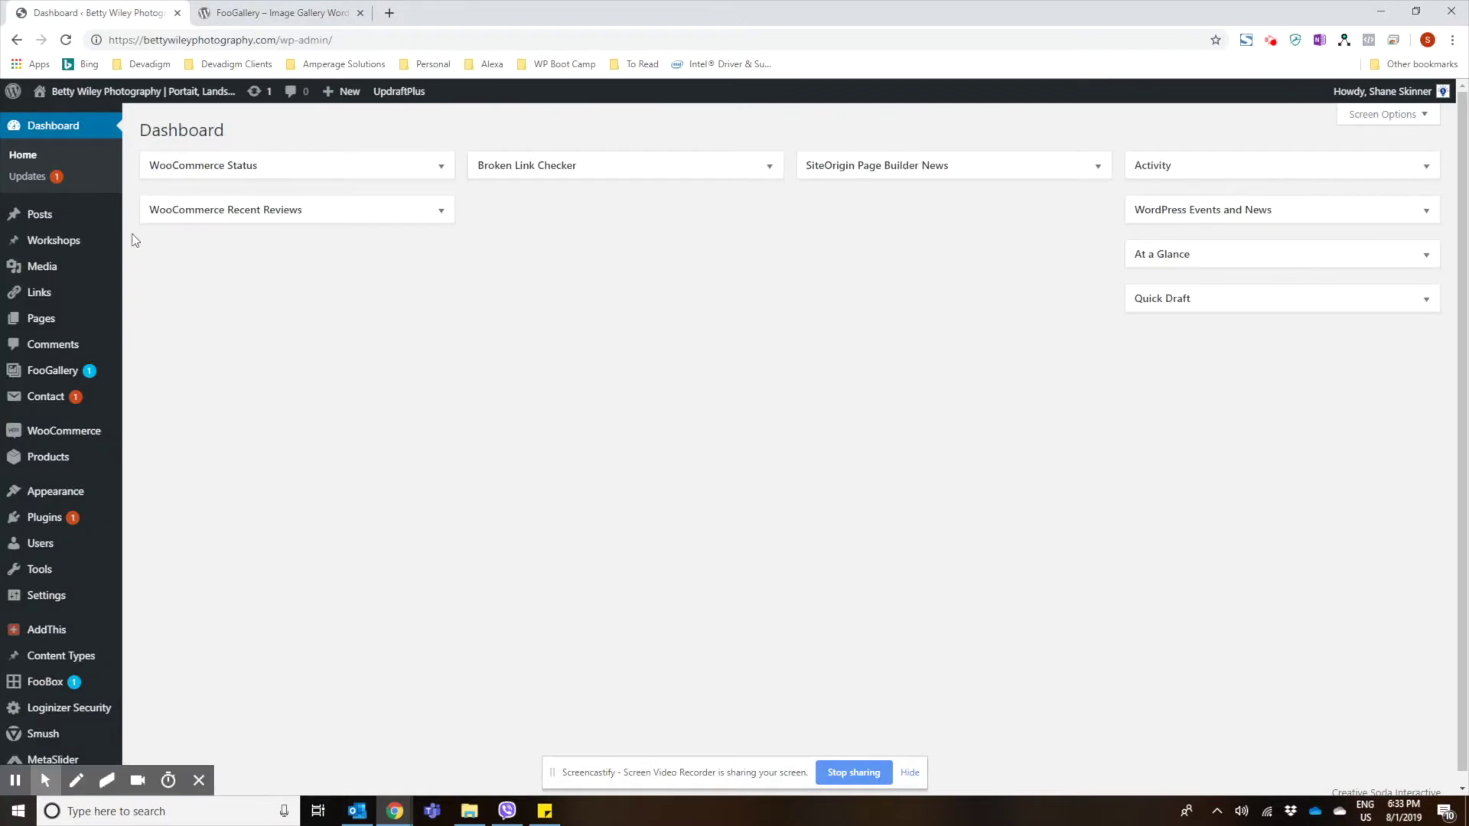
# - Add a new FooGallery gallery titled 'Horses', fixing the typo, and open Add Media
pyautogui.moveTo(34, 373)
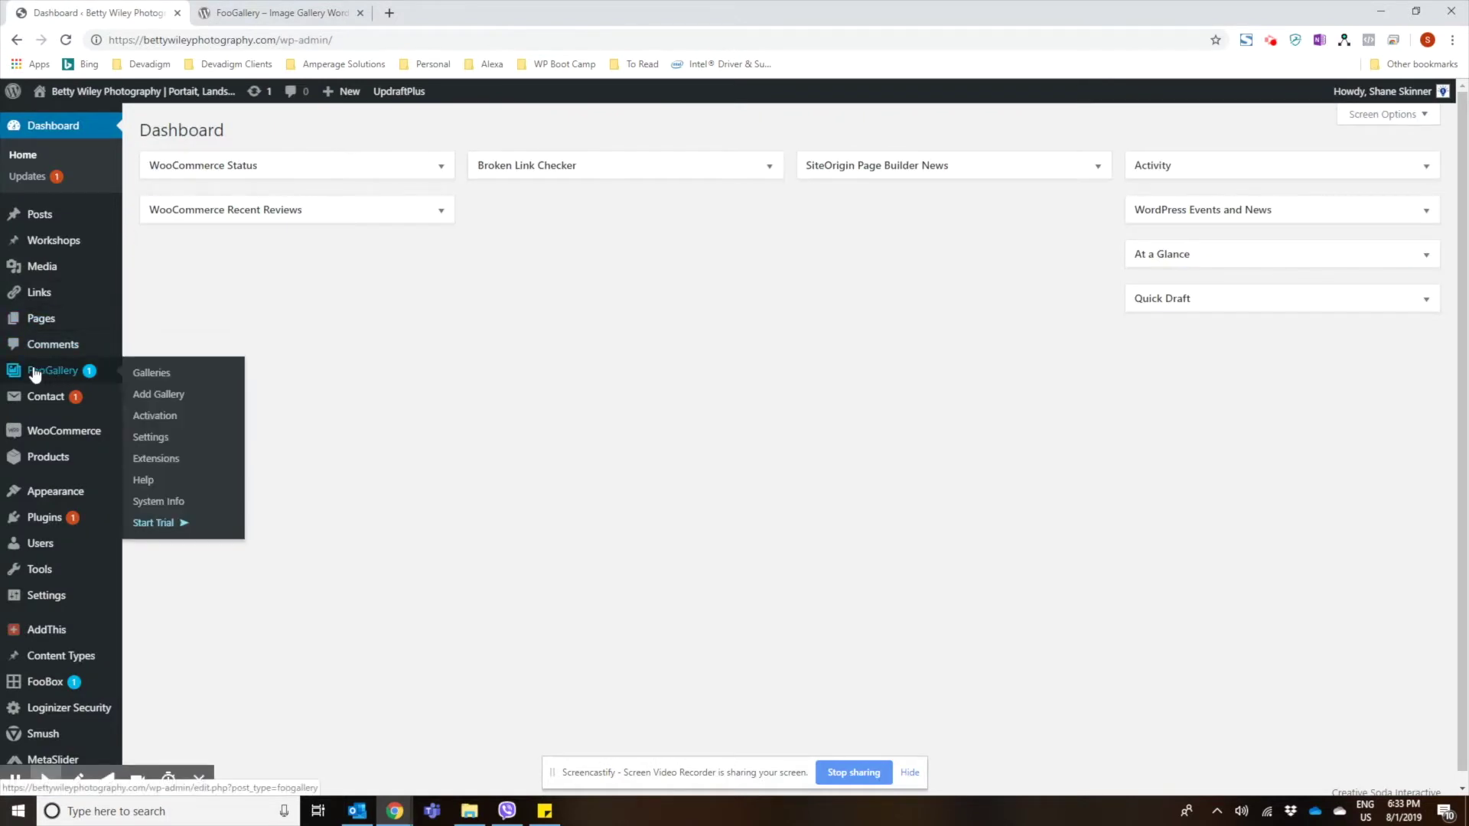
pyautogui.click(149, 395)
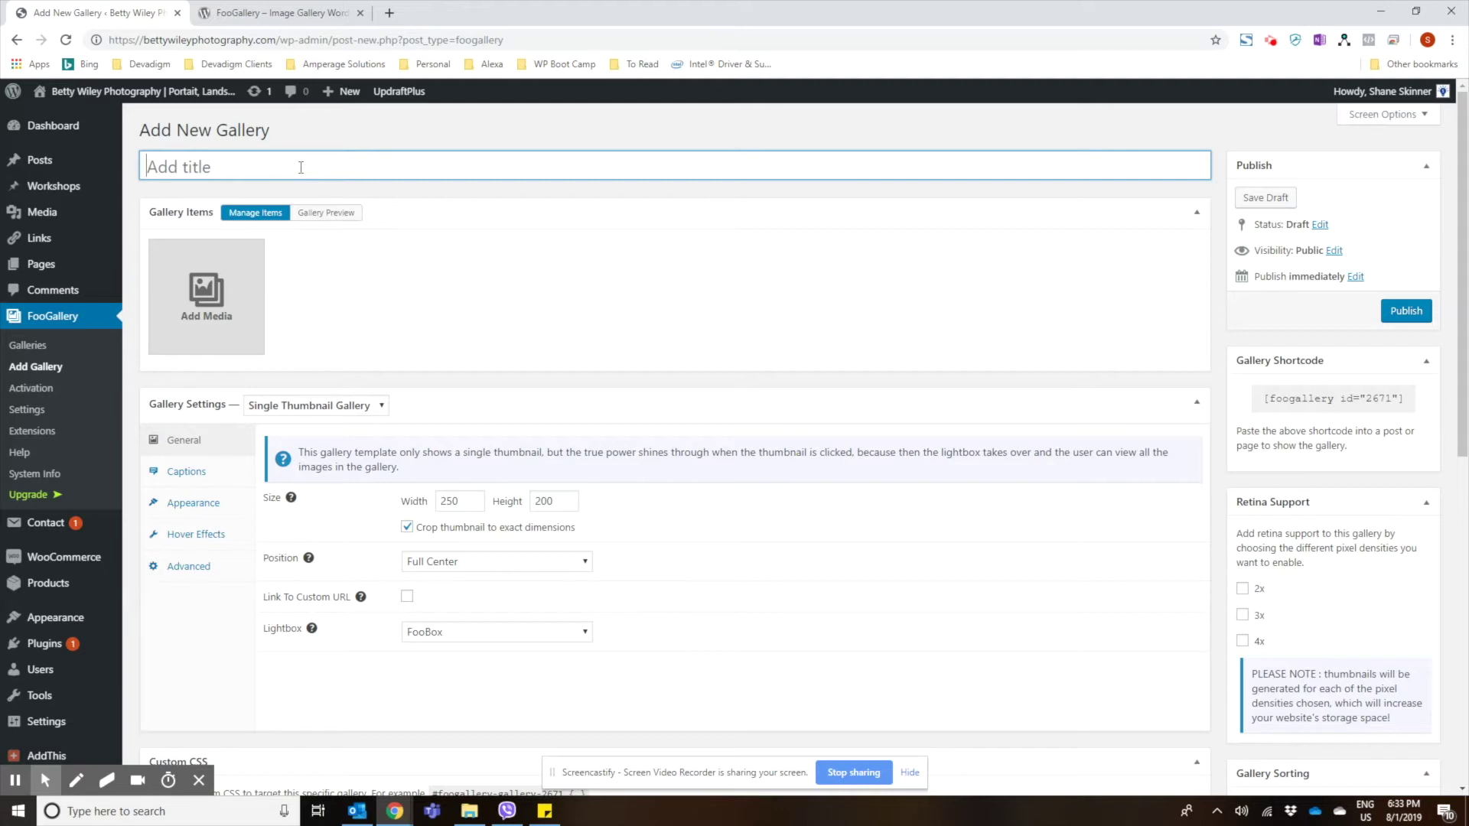
pyautogui.write('Horeses')
pyautogui.press('Left')
pyautogui.press('Left')
pyautogui.press('Left')
pyautogui.press('BackSpace')
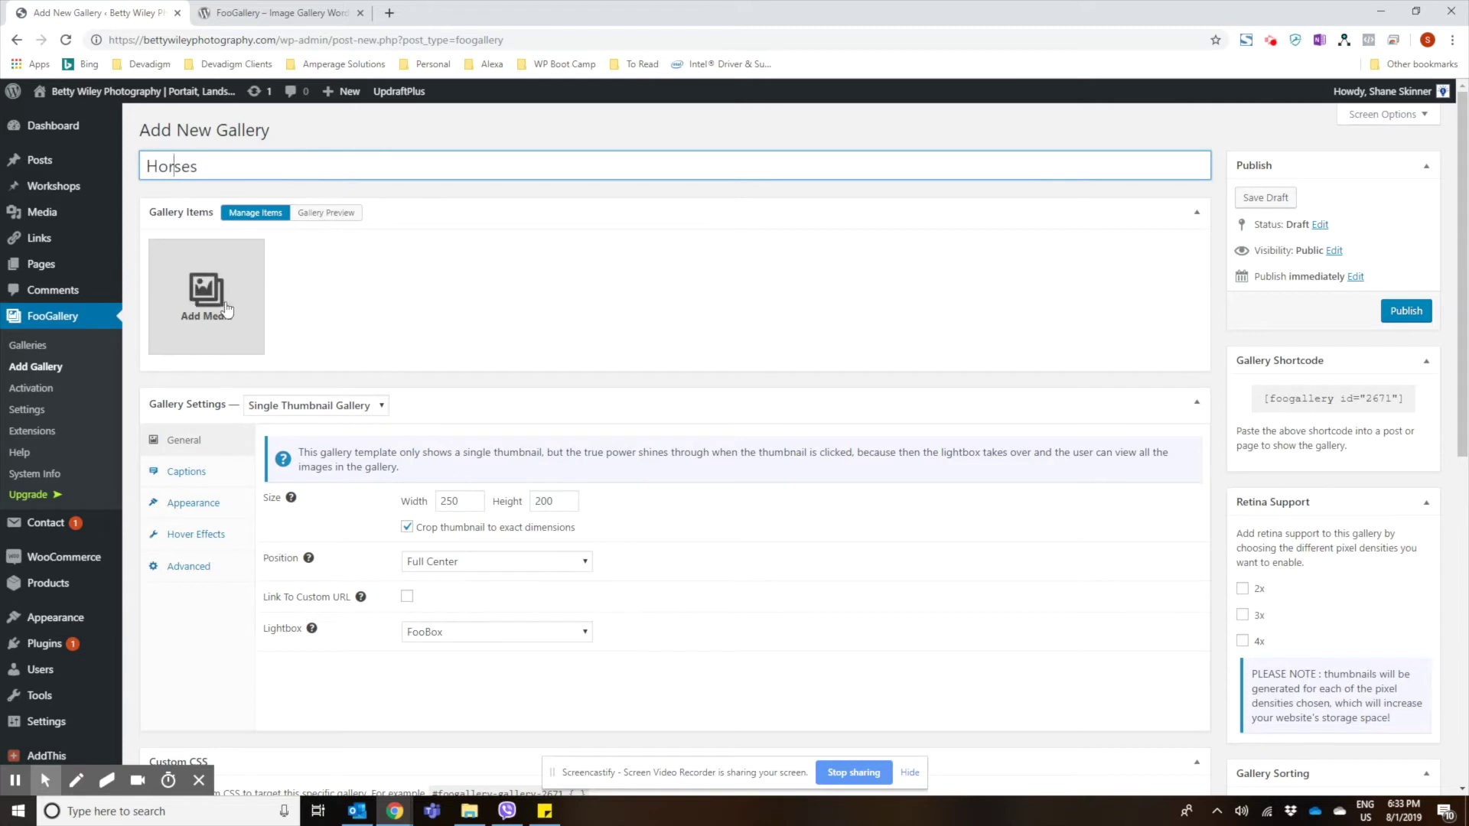
pyautogui.click(206, 296)
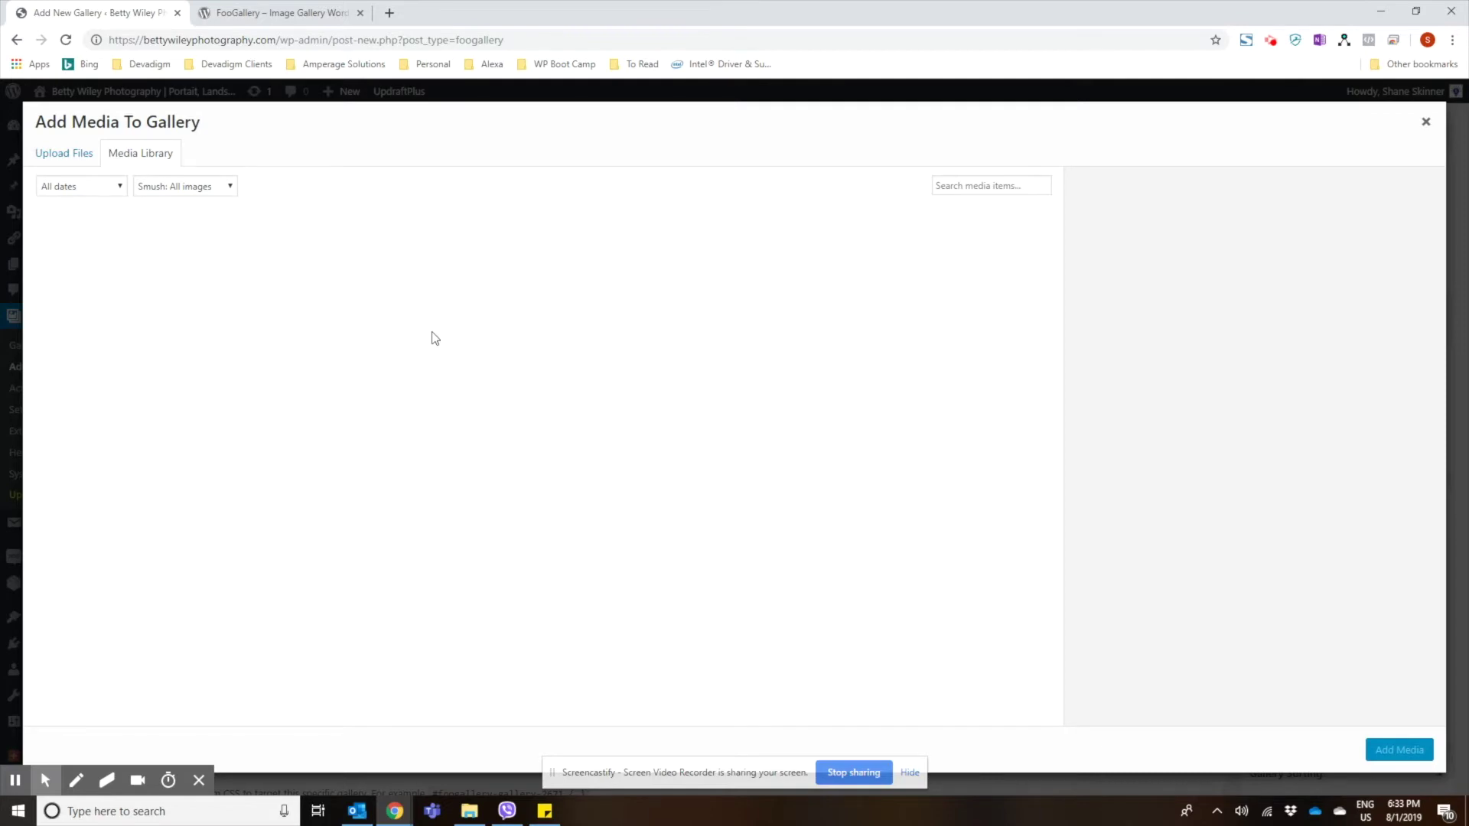
# - Search the media library for 'hor' and add the two white horses, sunset rider and snow rider photos
pyautogui.click(1009, 186)
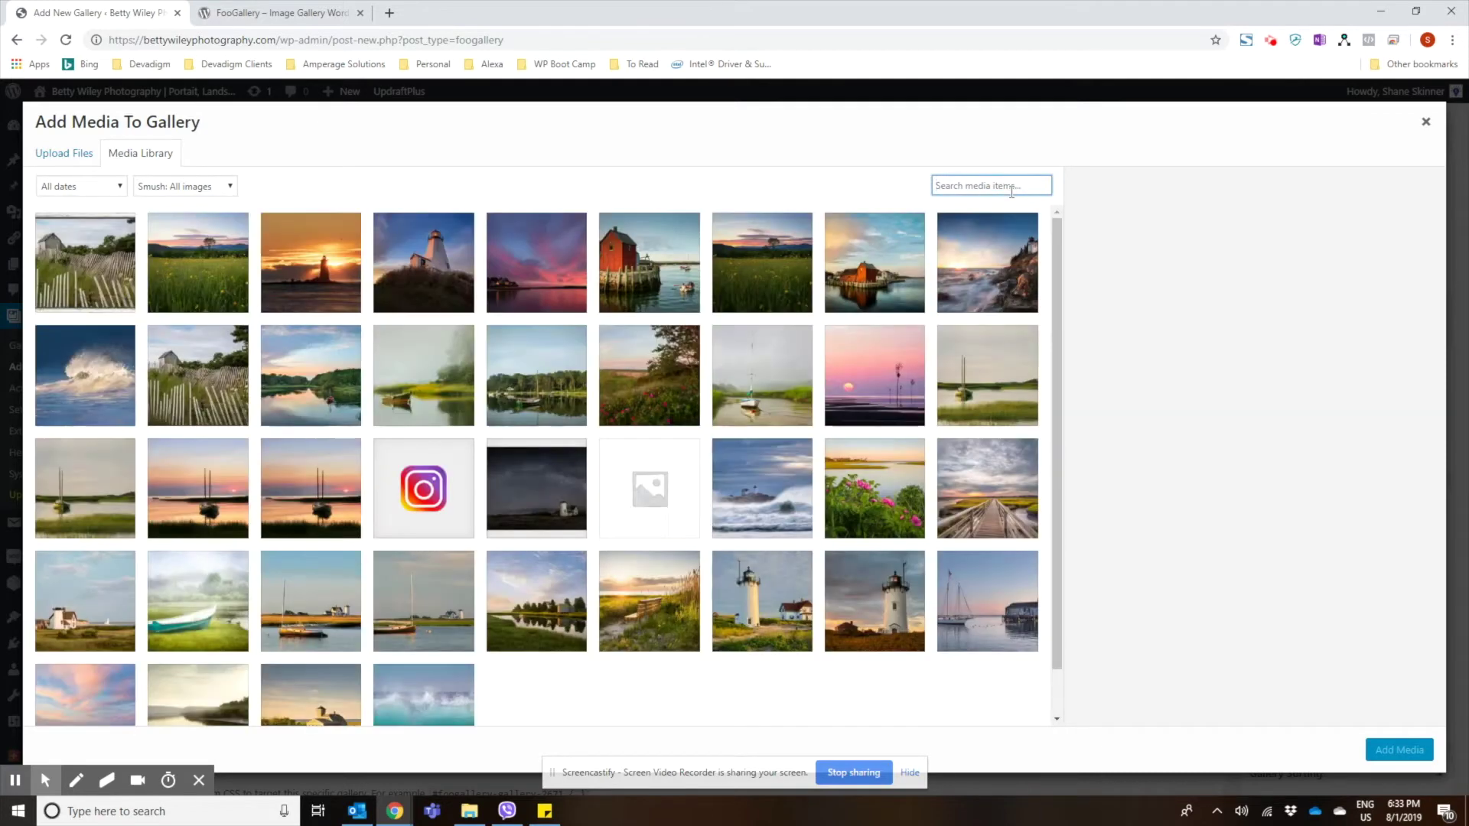
pyautogui.write('horse')
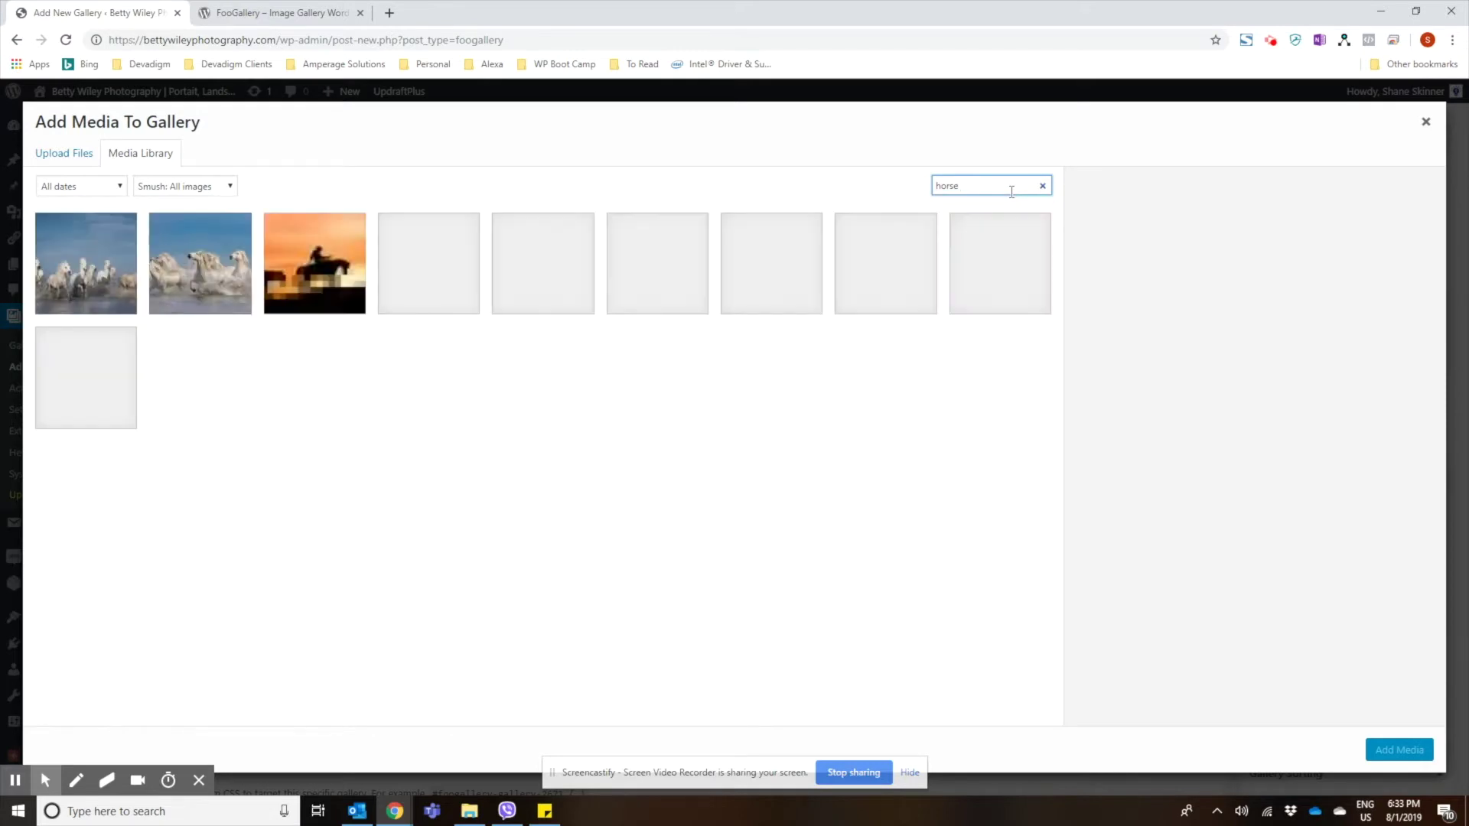
pyautogui.click(124, 257)
pyautogui.click(242, 266)
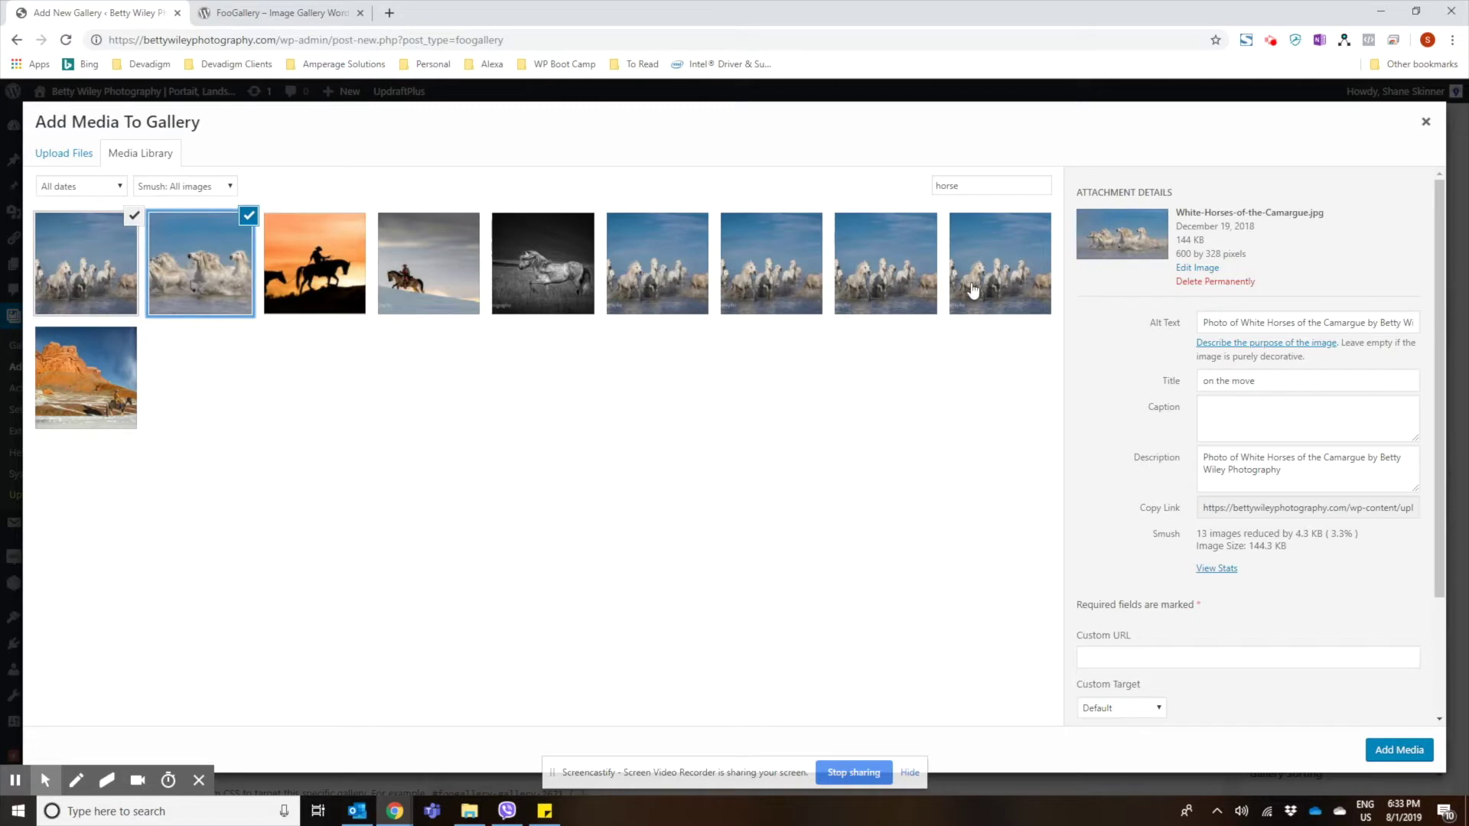
pyautogui.click(280, 254)
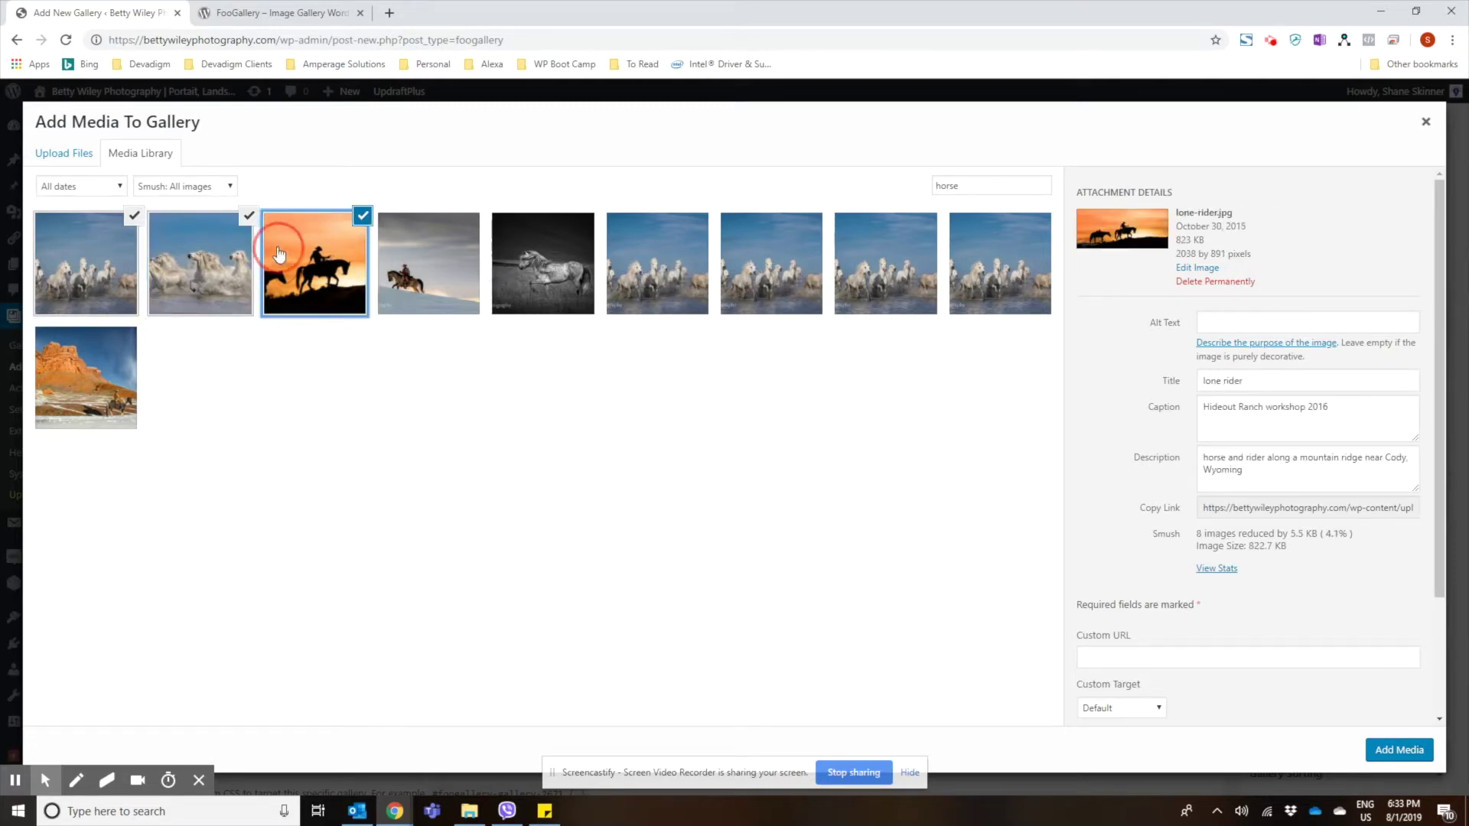
pyautogui.click(417, 260)
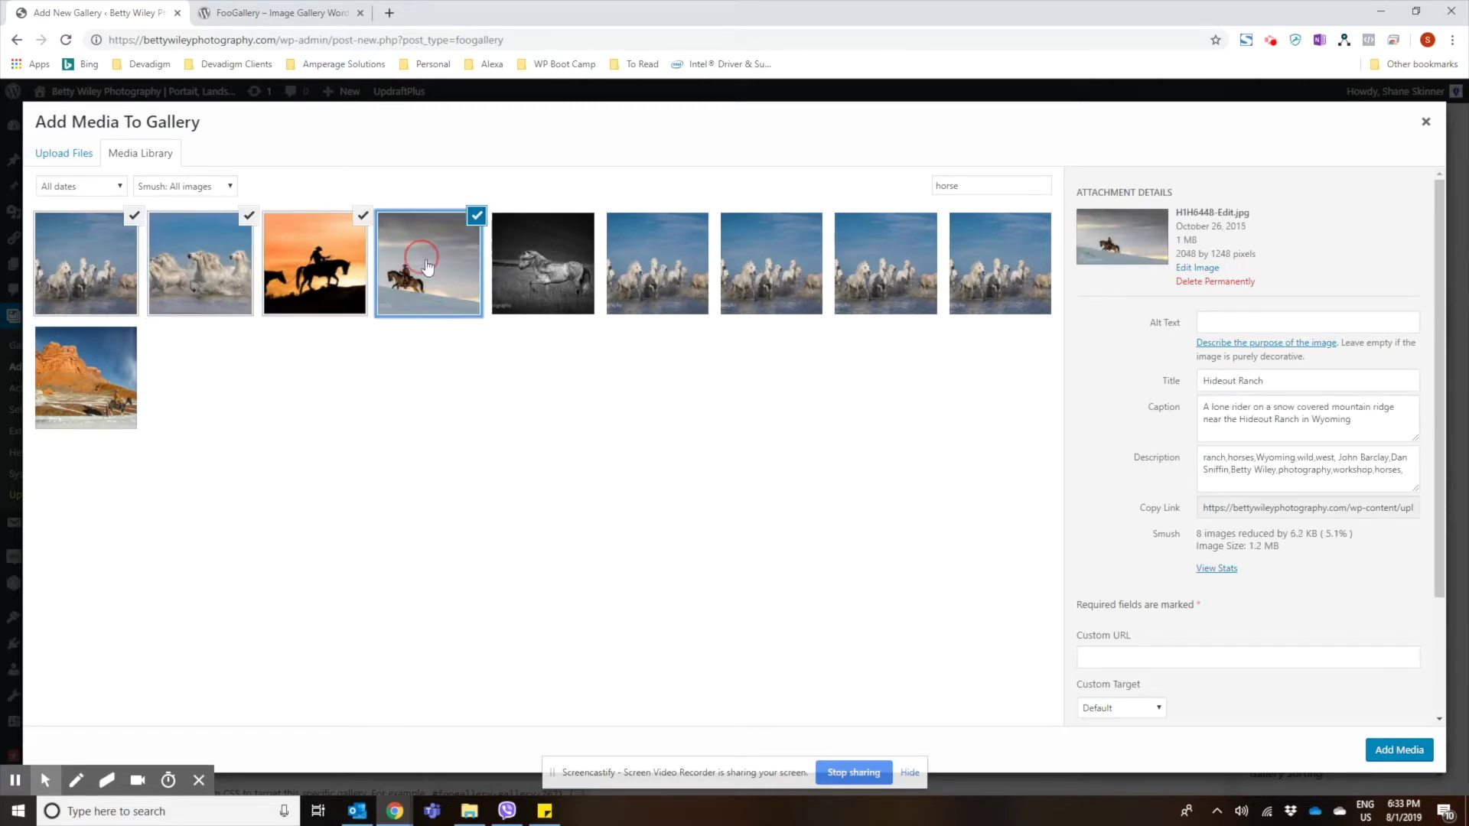
pyautogui.click(1415, 750)
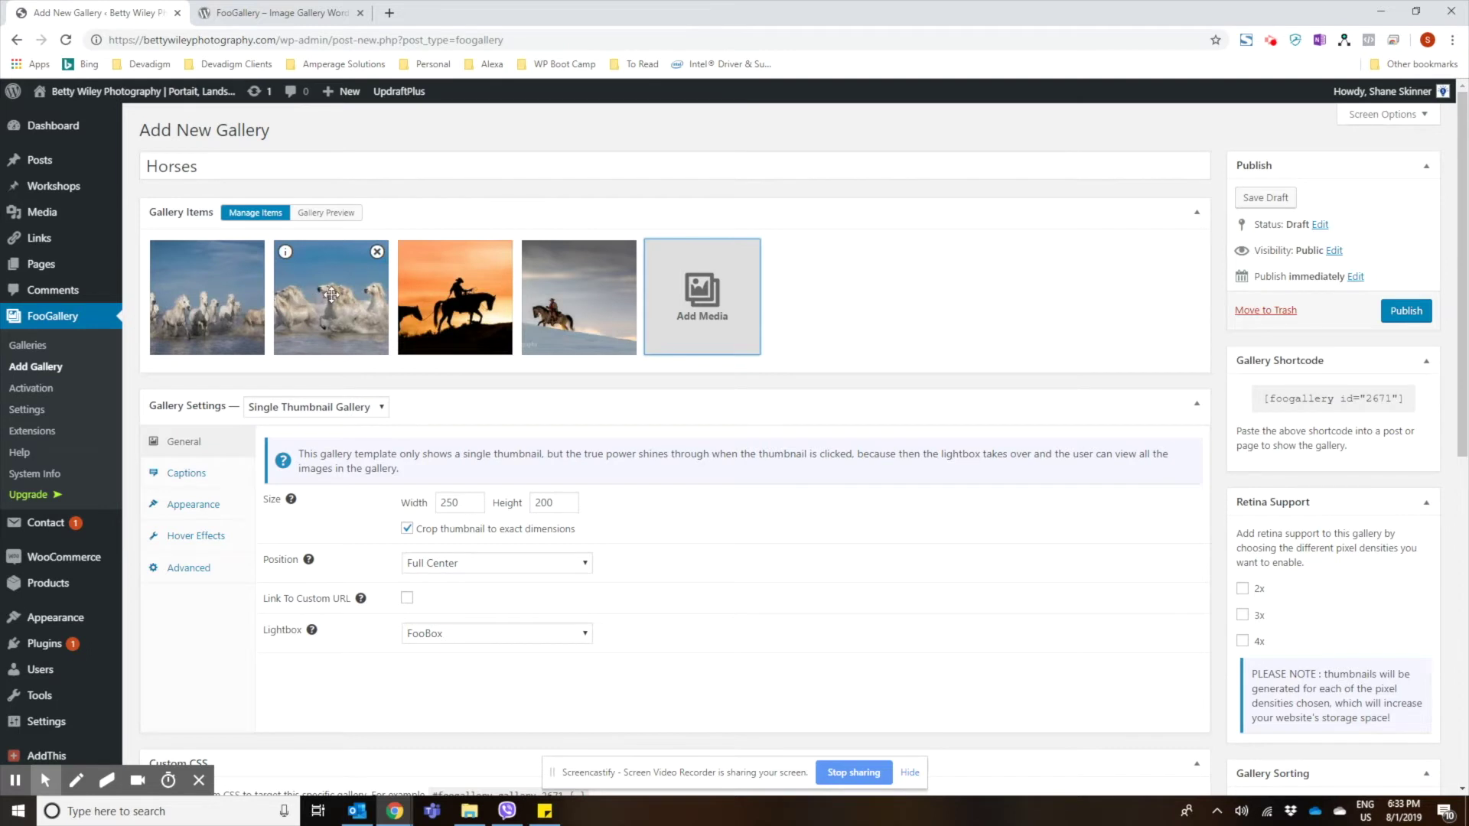
# - Move the sunset rider photo to first place, set thumbnail width to 300, and keep Full Center position
pyautogui.moveTo(329, 296); pyautogui.dragTo(177, 299)
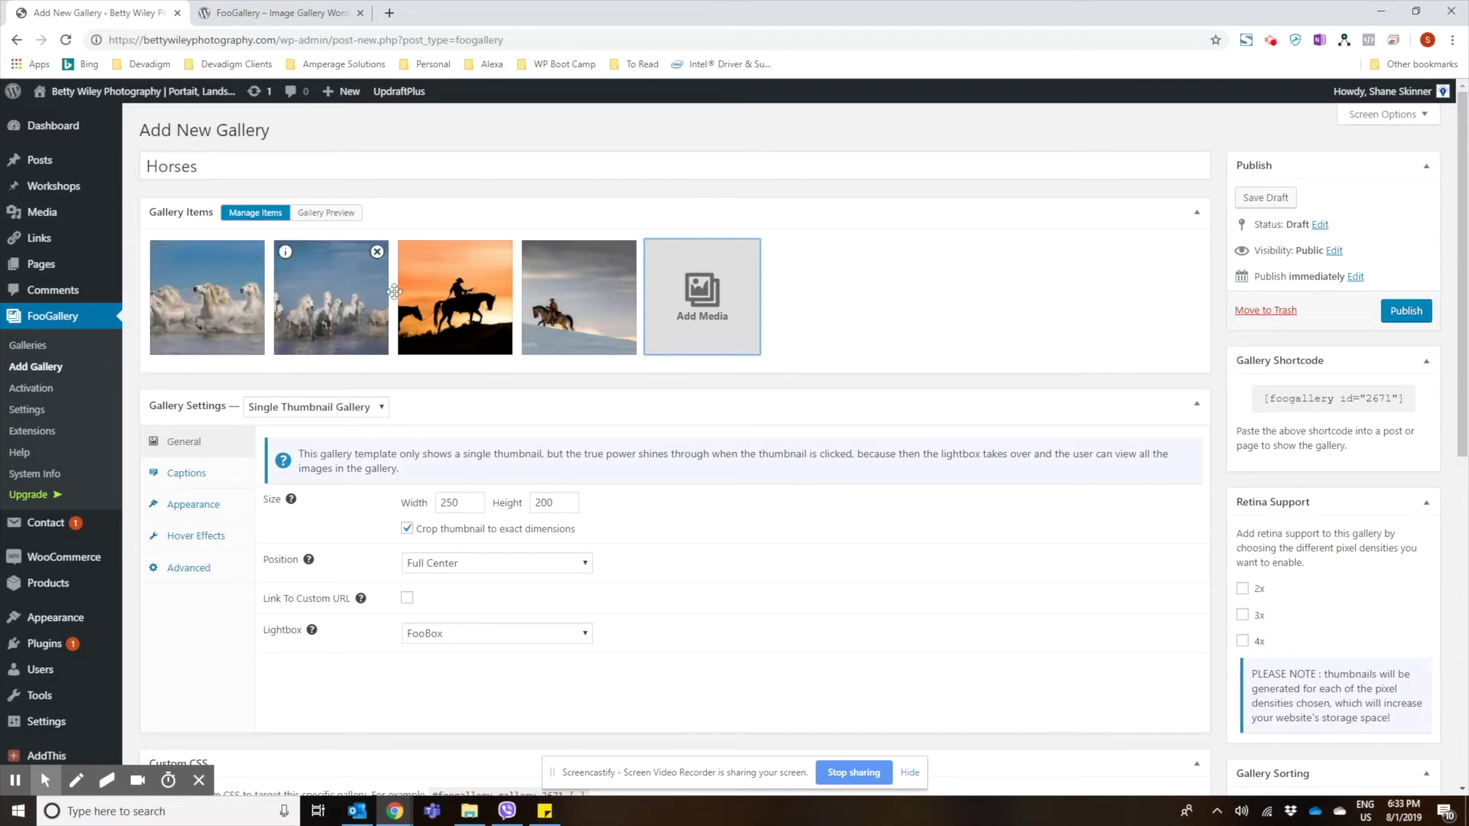
pyautogui.moveTo(462, 297); pyautogui.dragTo(202, 298)
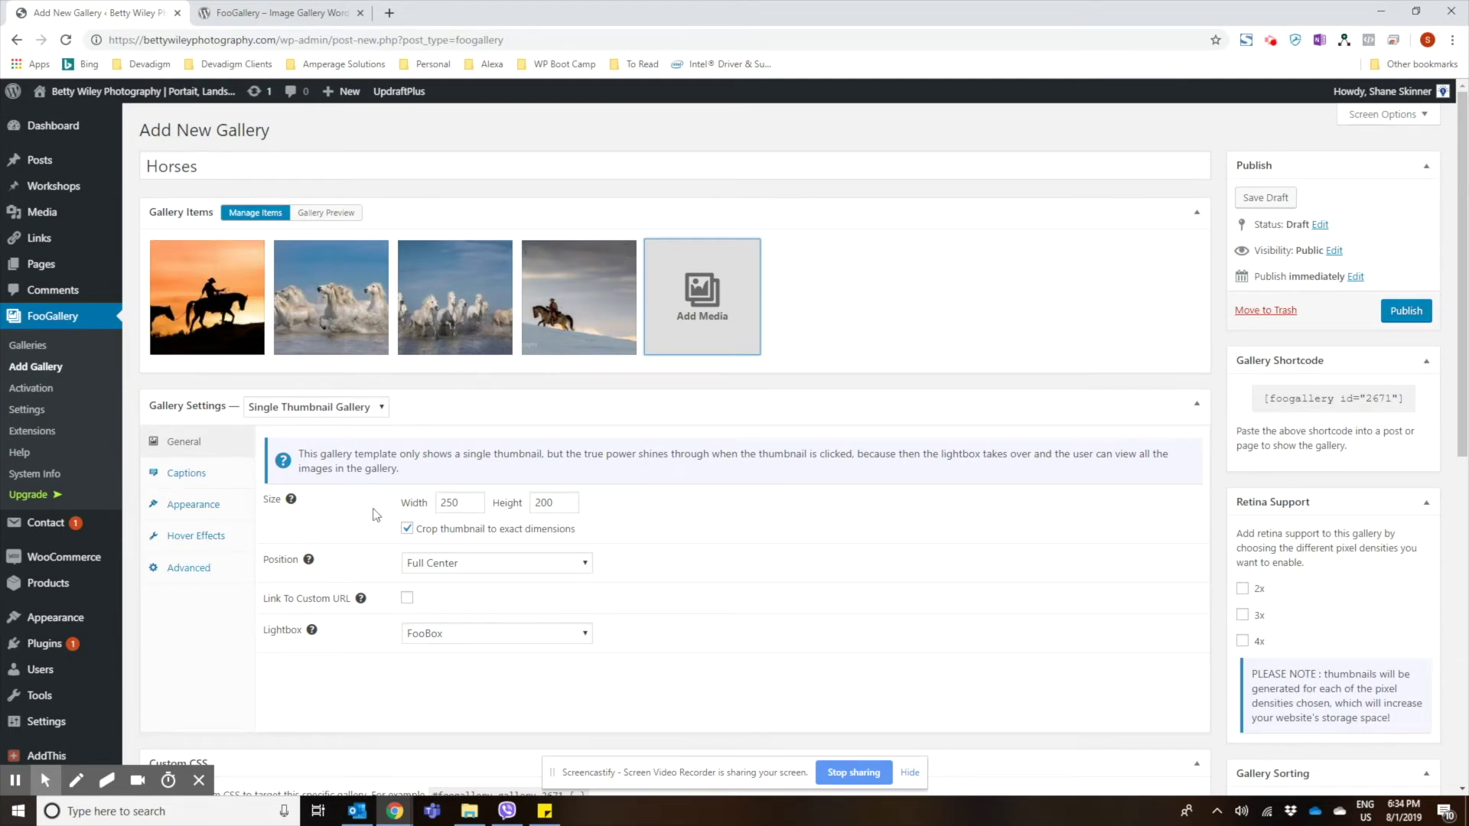
pyautogui.doubleClick(453, 503)
pyautogui.write('300')
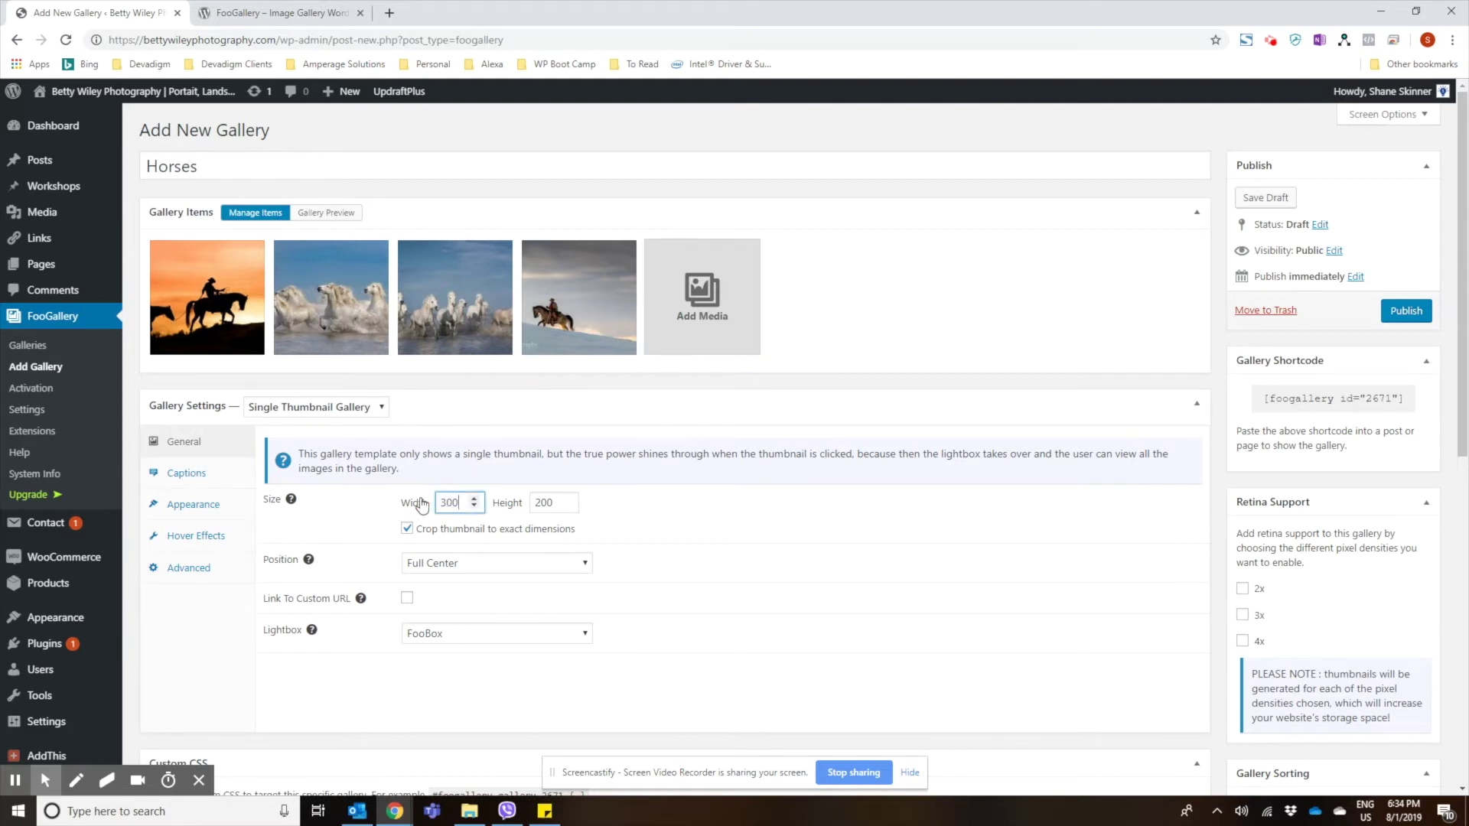
pyautogui.press('Tab')
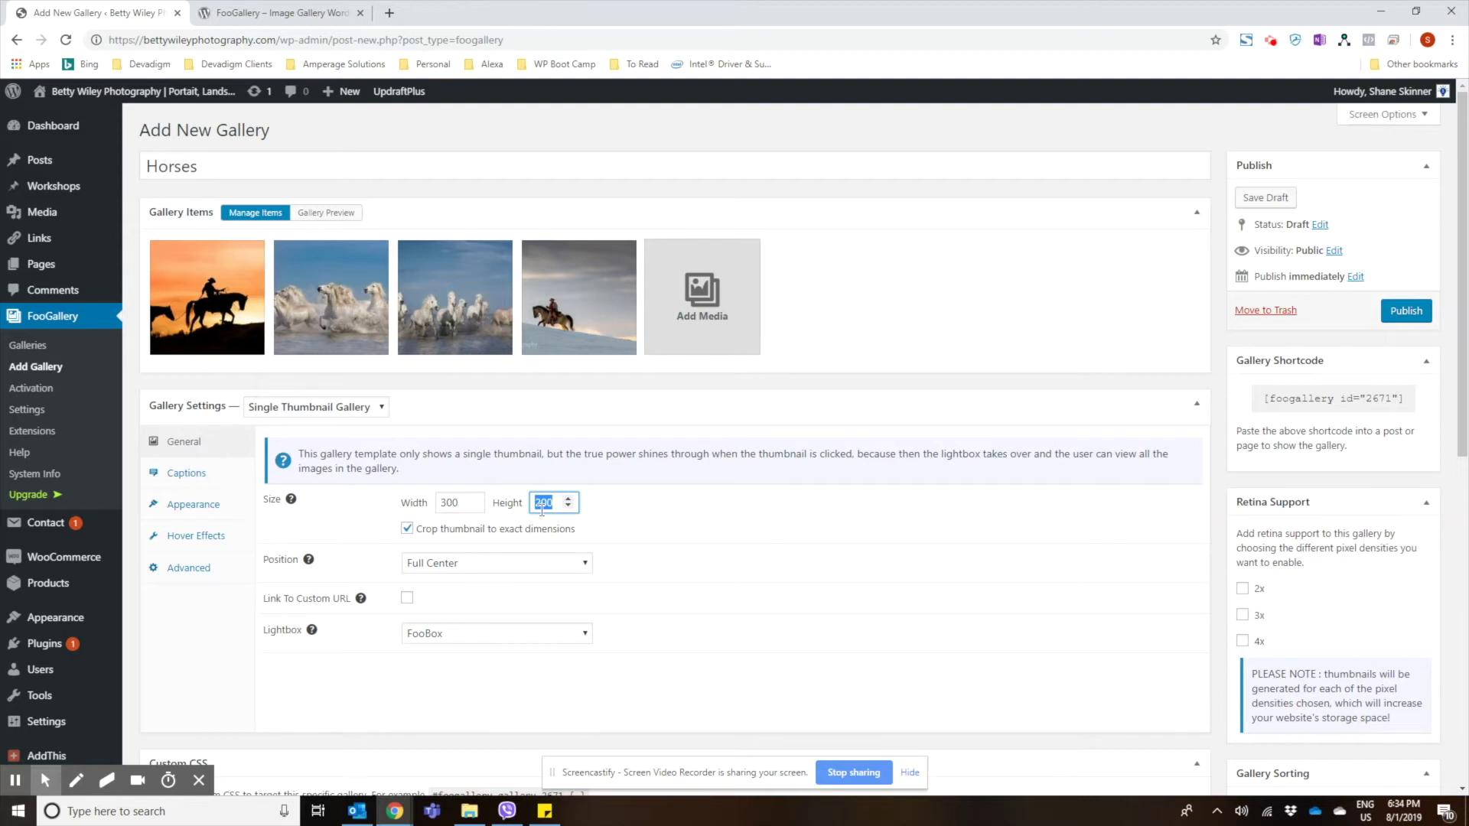
pyautogui.click(429, 566)
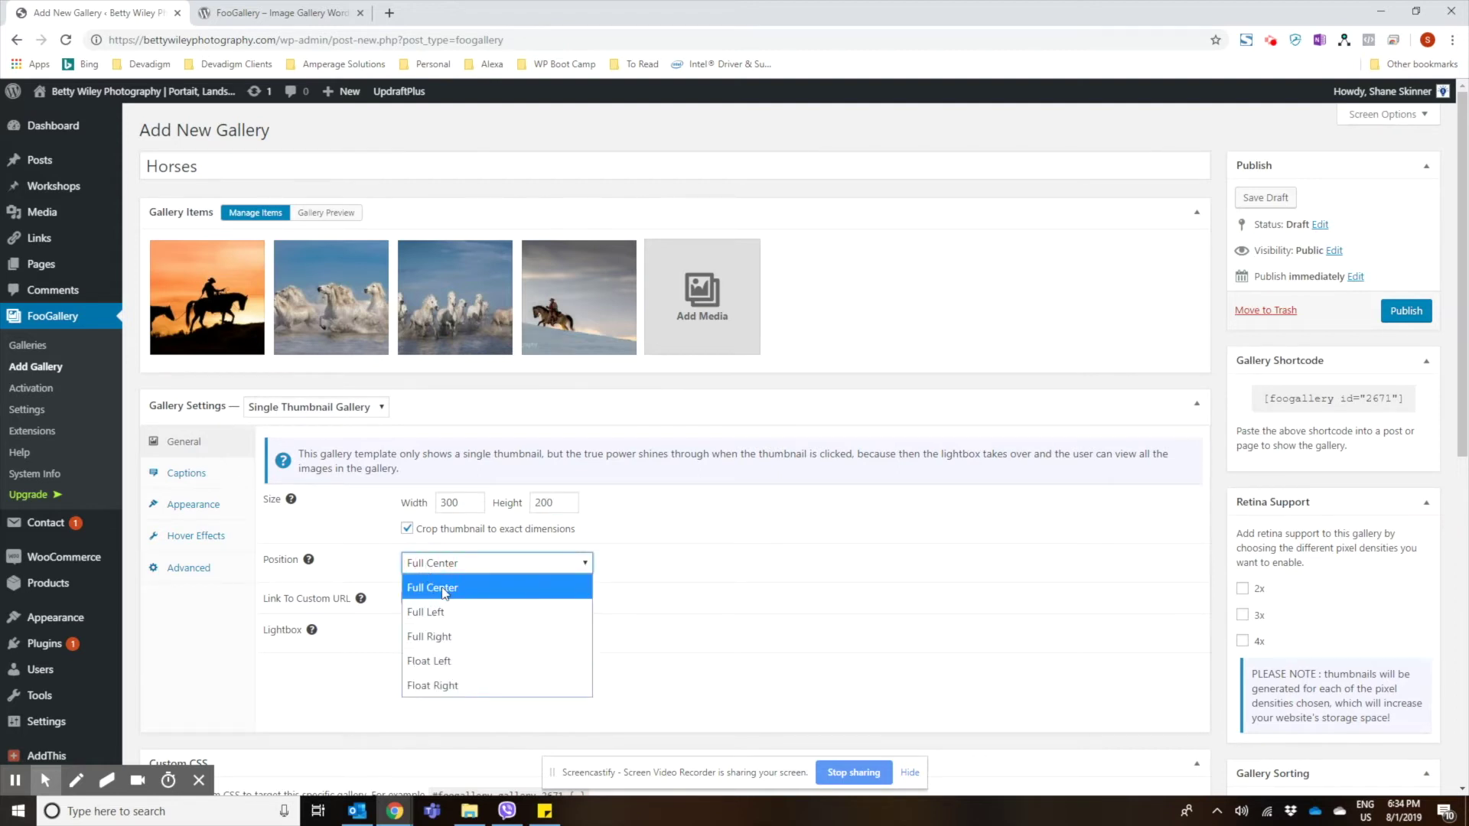
pyautogui.click(443, 592)
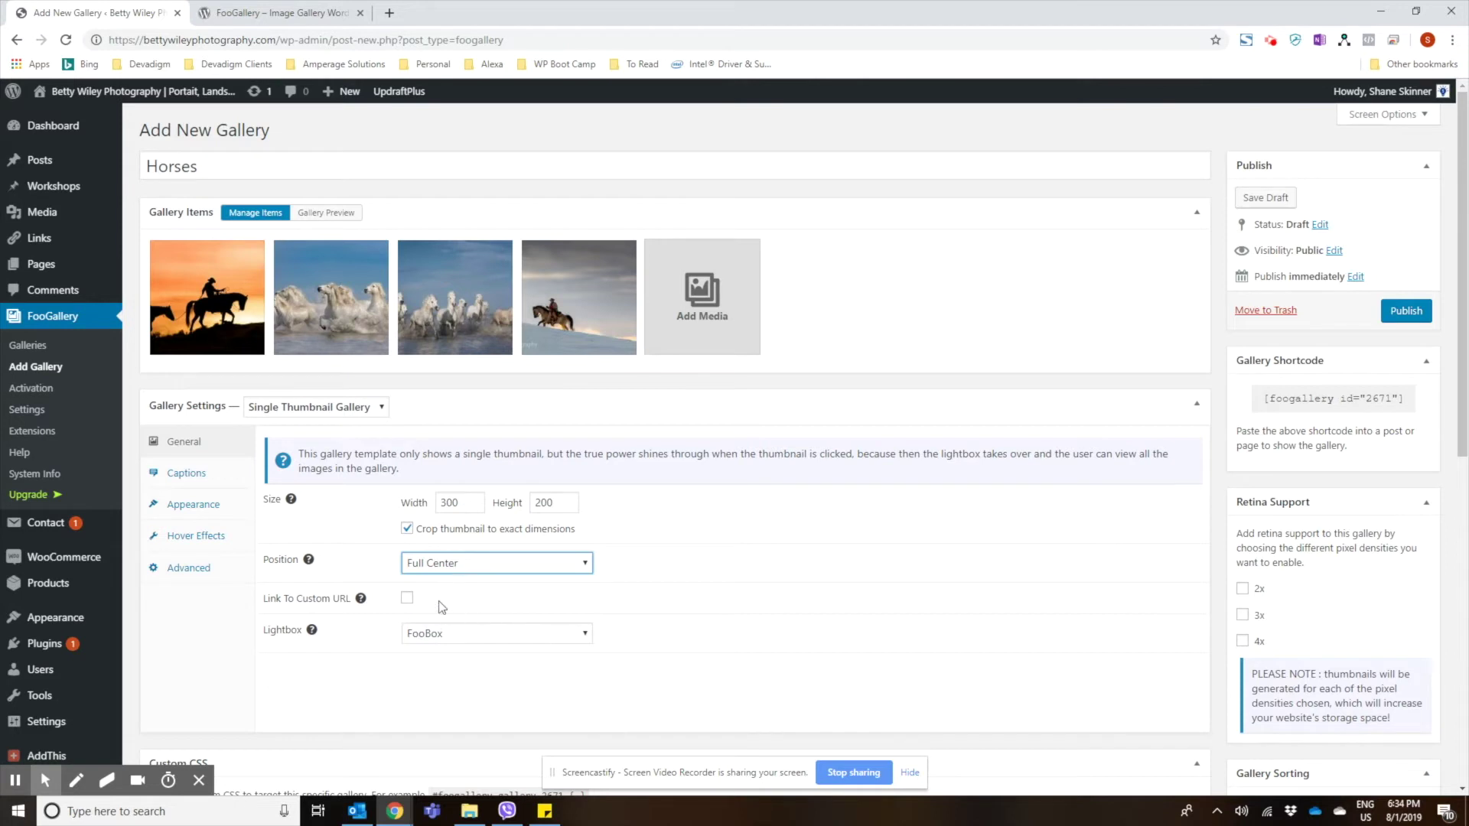
pyautogui.moveTo(406, 599)
# - Use each photo's own title as the caption title and turn off caption descriptions
pyautogui.click(198, 478)
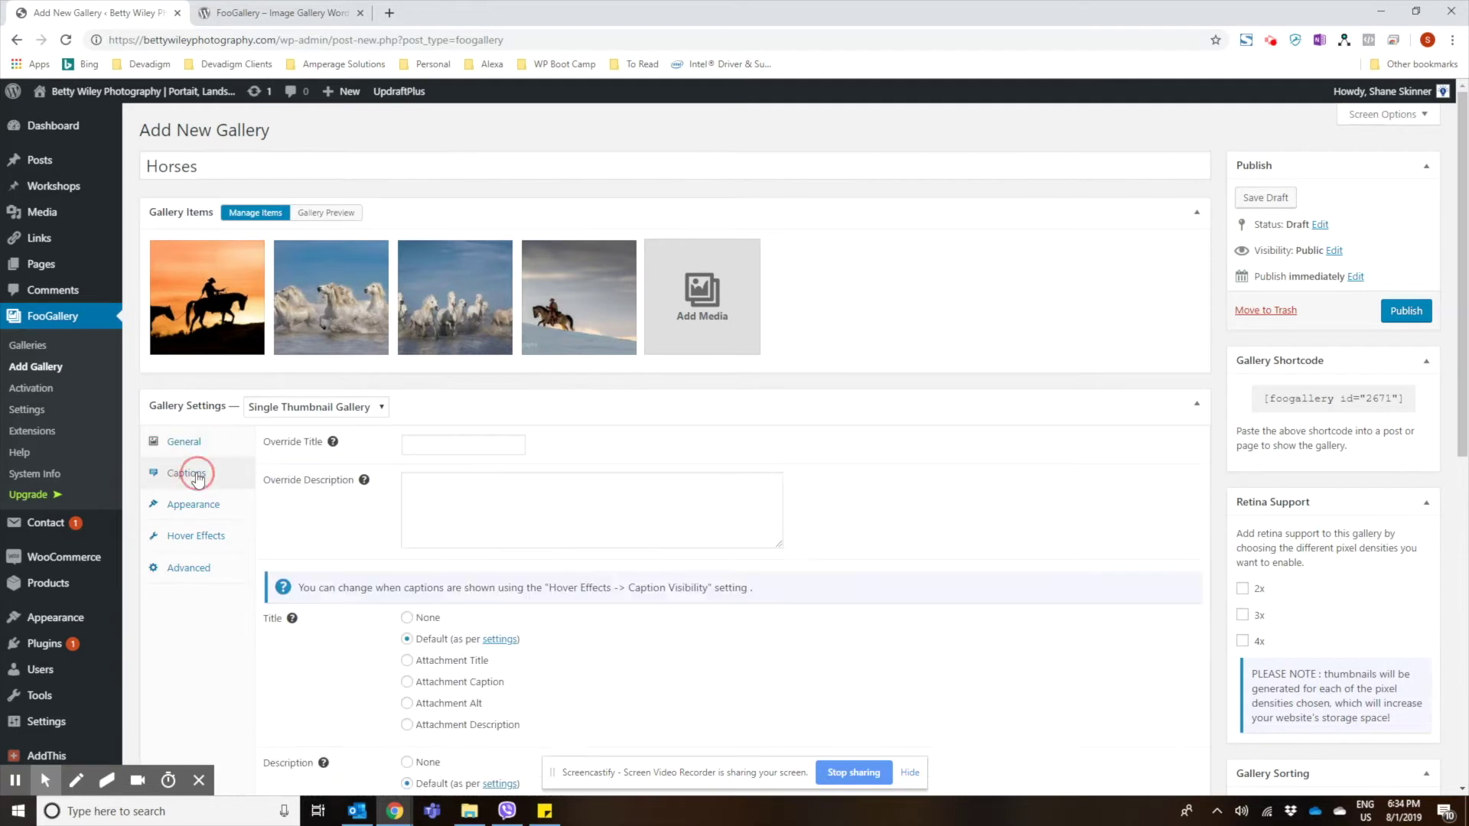
pyautogui.click(463, 442)
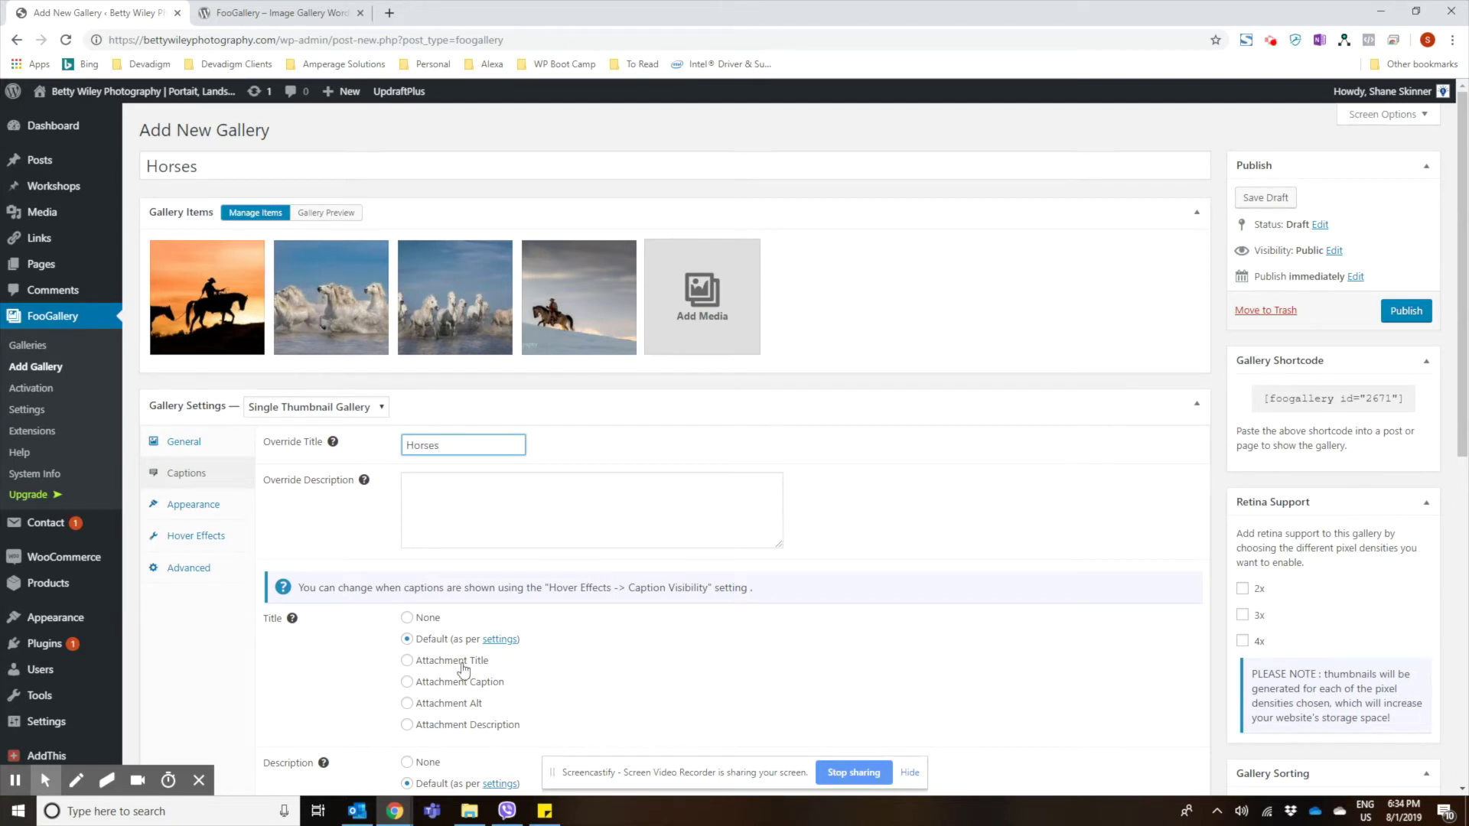
pyautogui.click(407, 661)
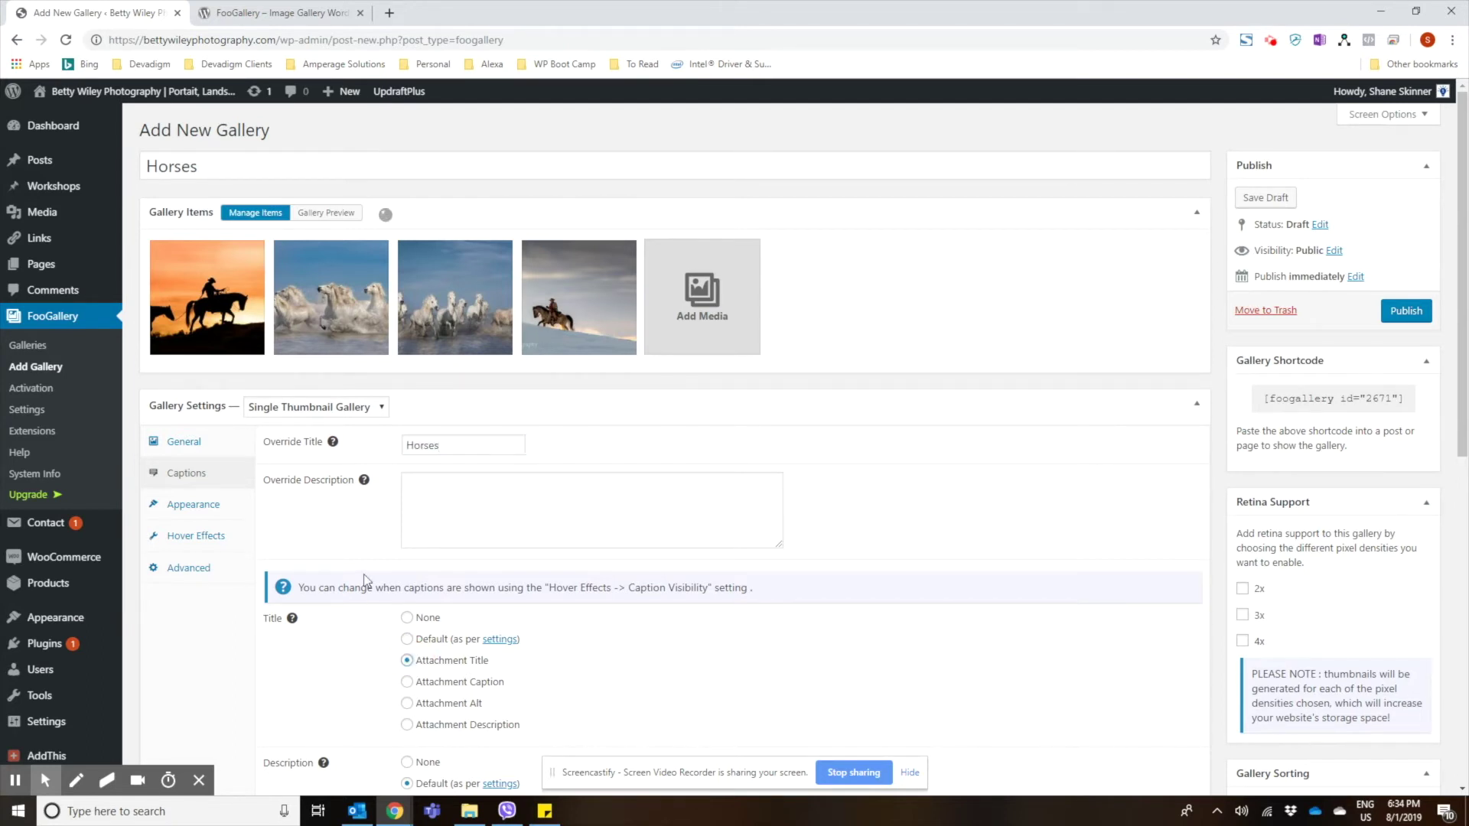
pyautogui.scroll(-2, 413, 661)
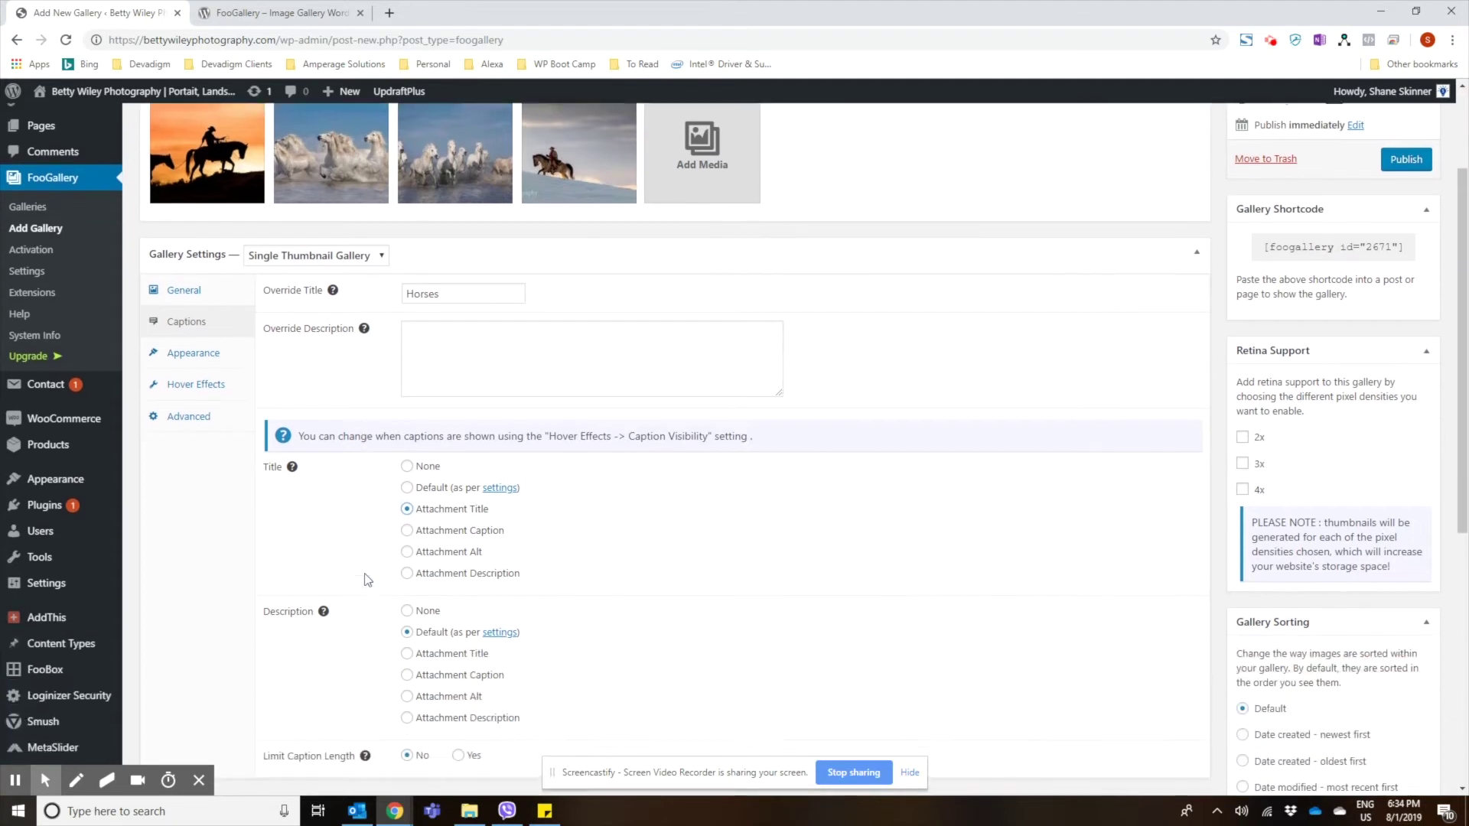
pyautogui.click(407, 653)
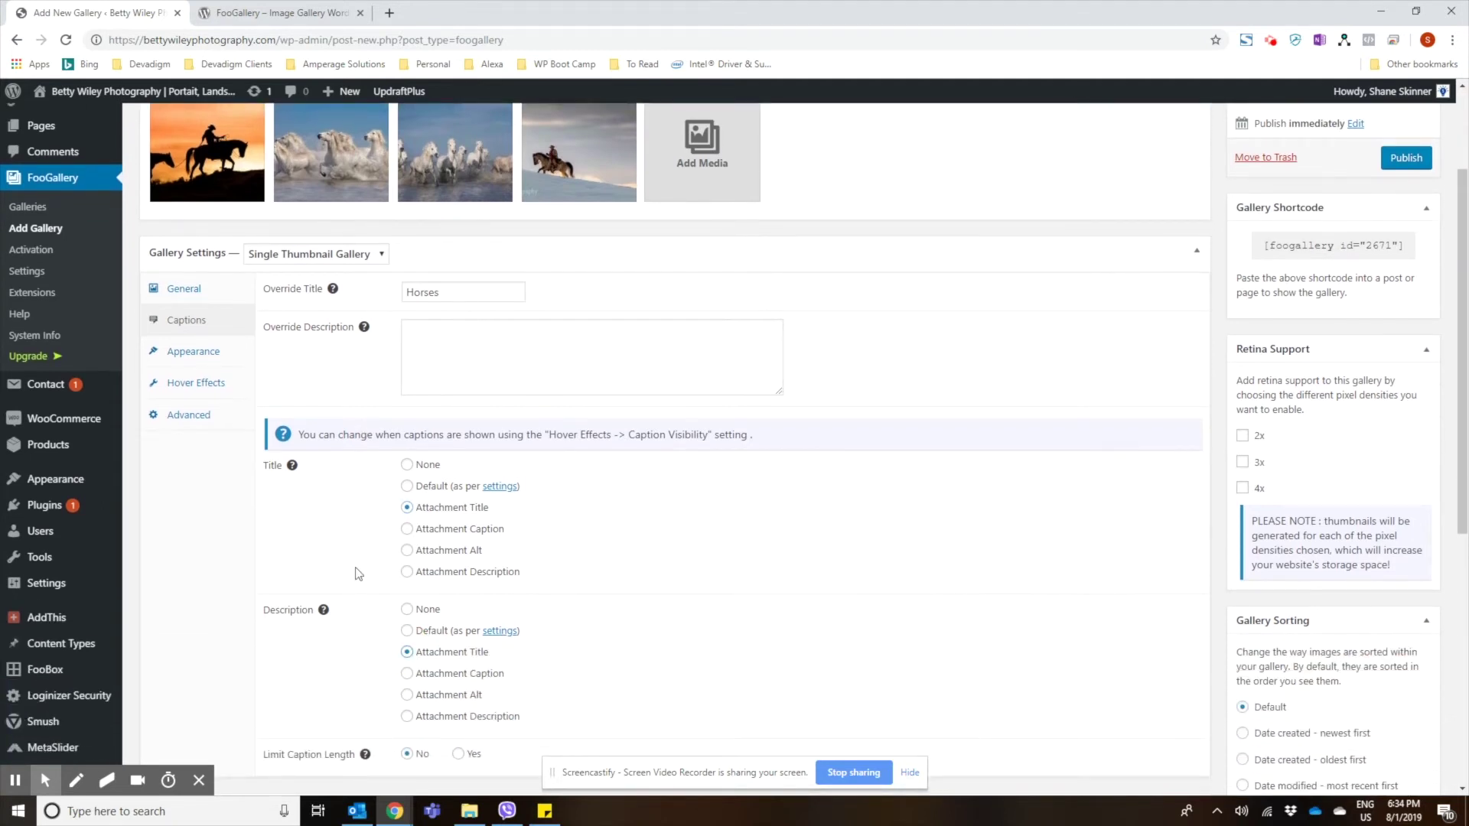
pyautogui.click(407, 609)
# - Review the Appearance and Hover Effects settings, then publish the Horses gallery
pyautogui.click(181, 356)
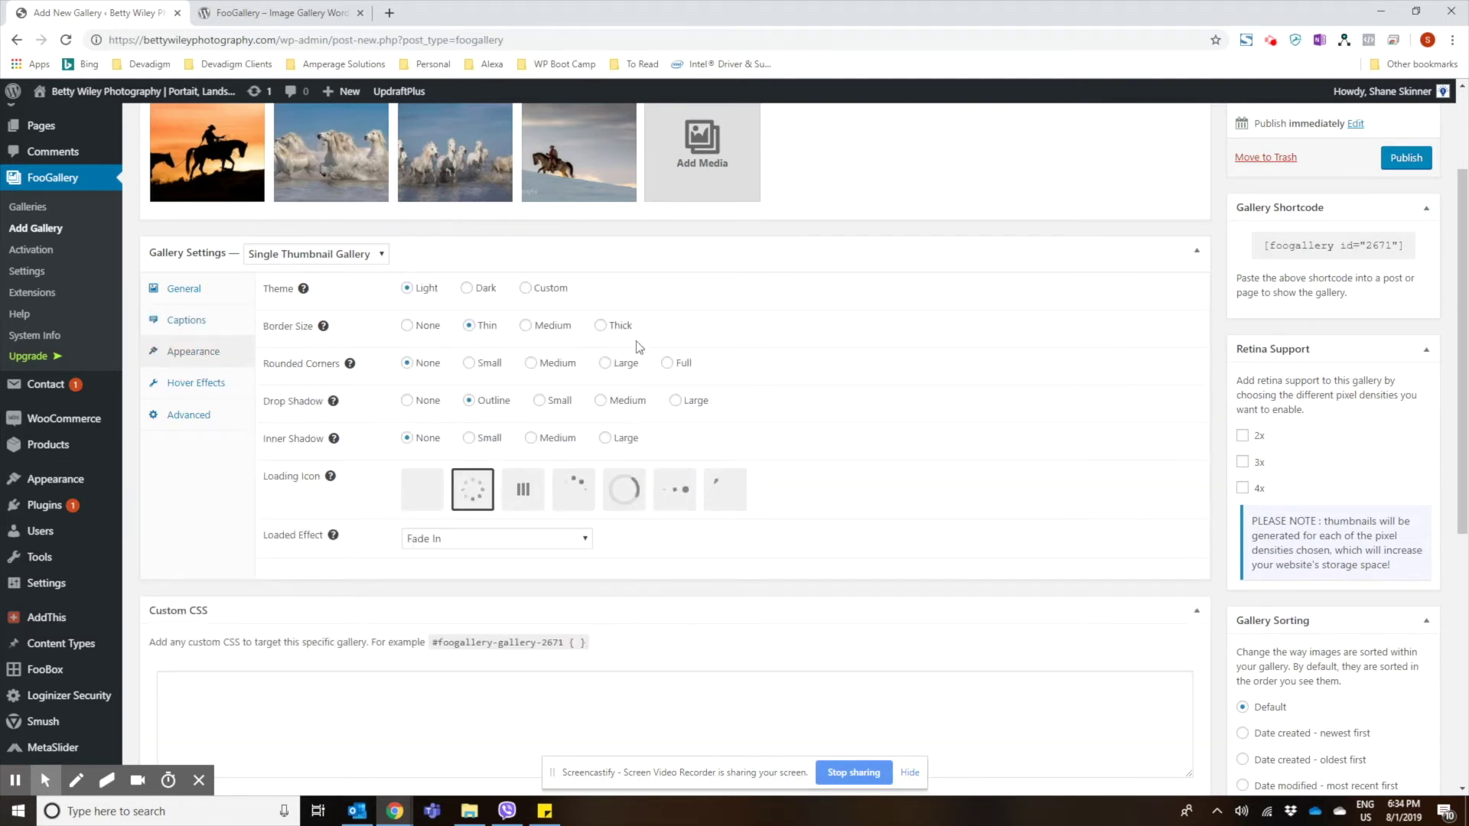
pyautogui.scroll(1, 634, 347)
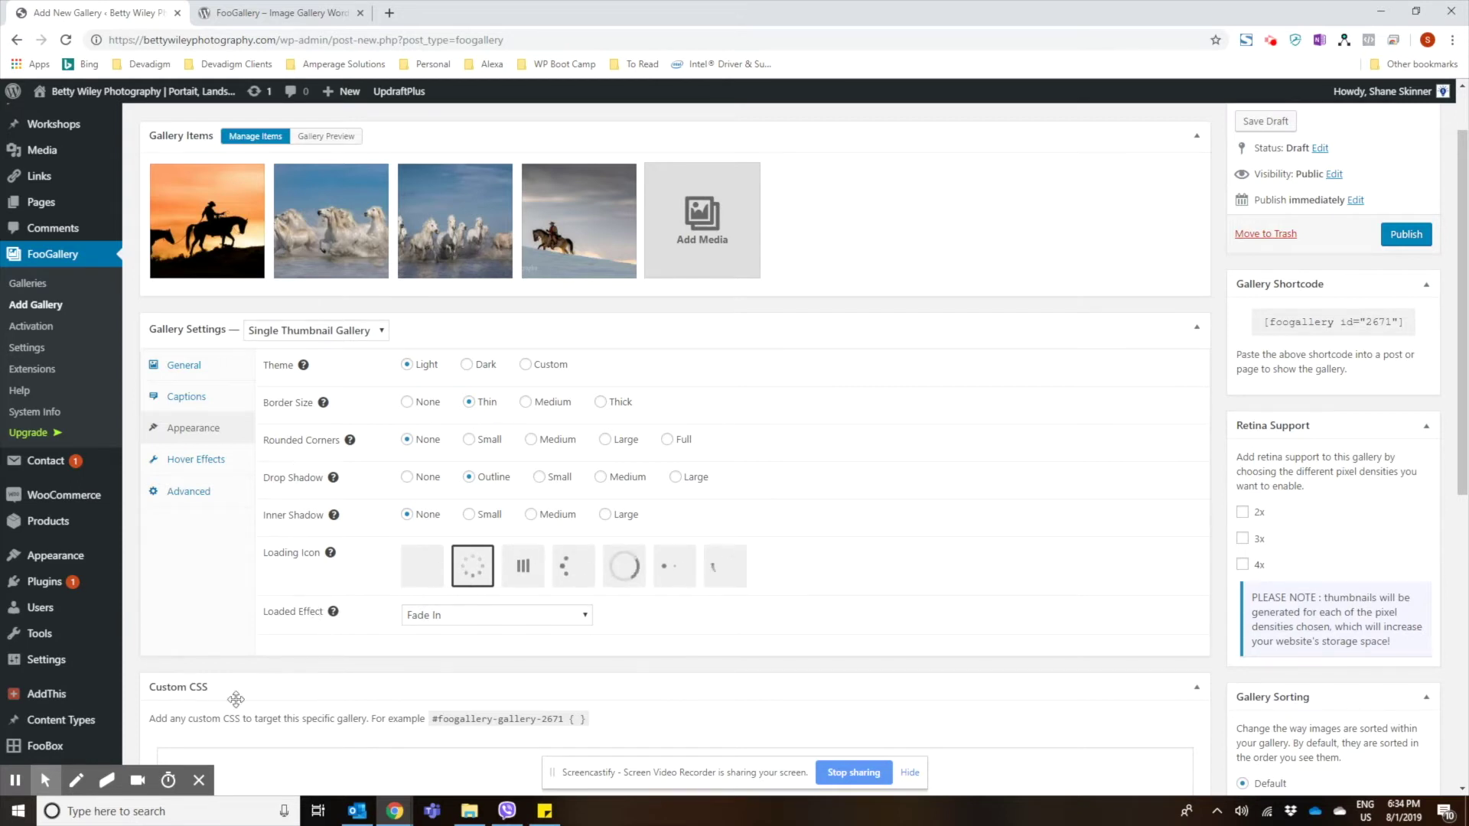
pyautogui.moveTo(170, 780)
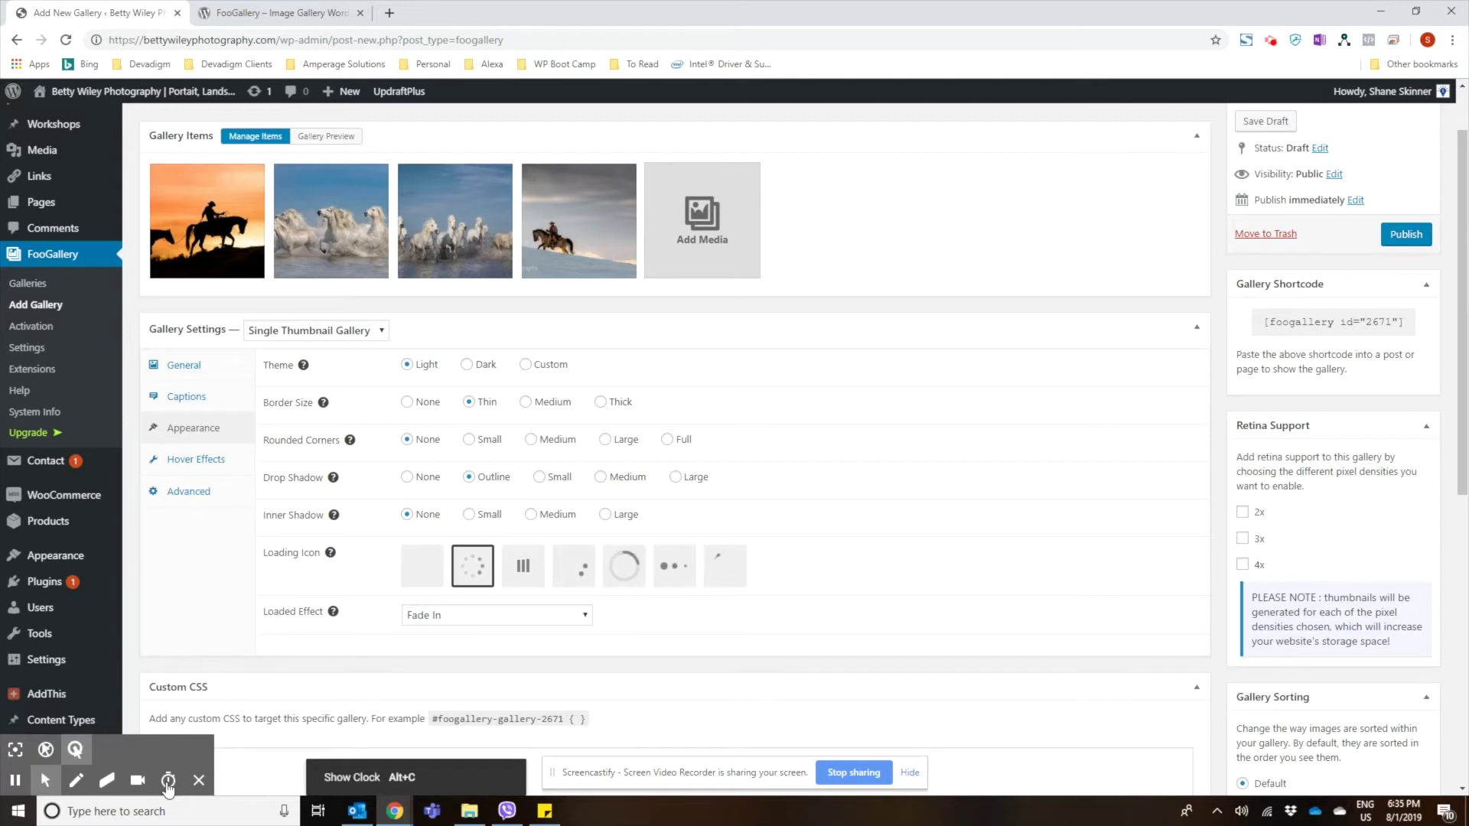
pyautogui.click(15, 749)
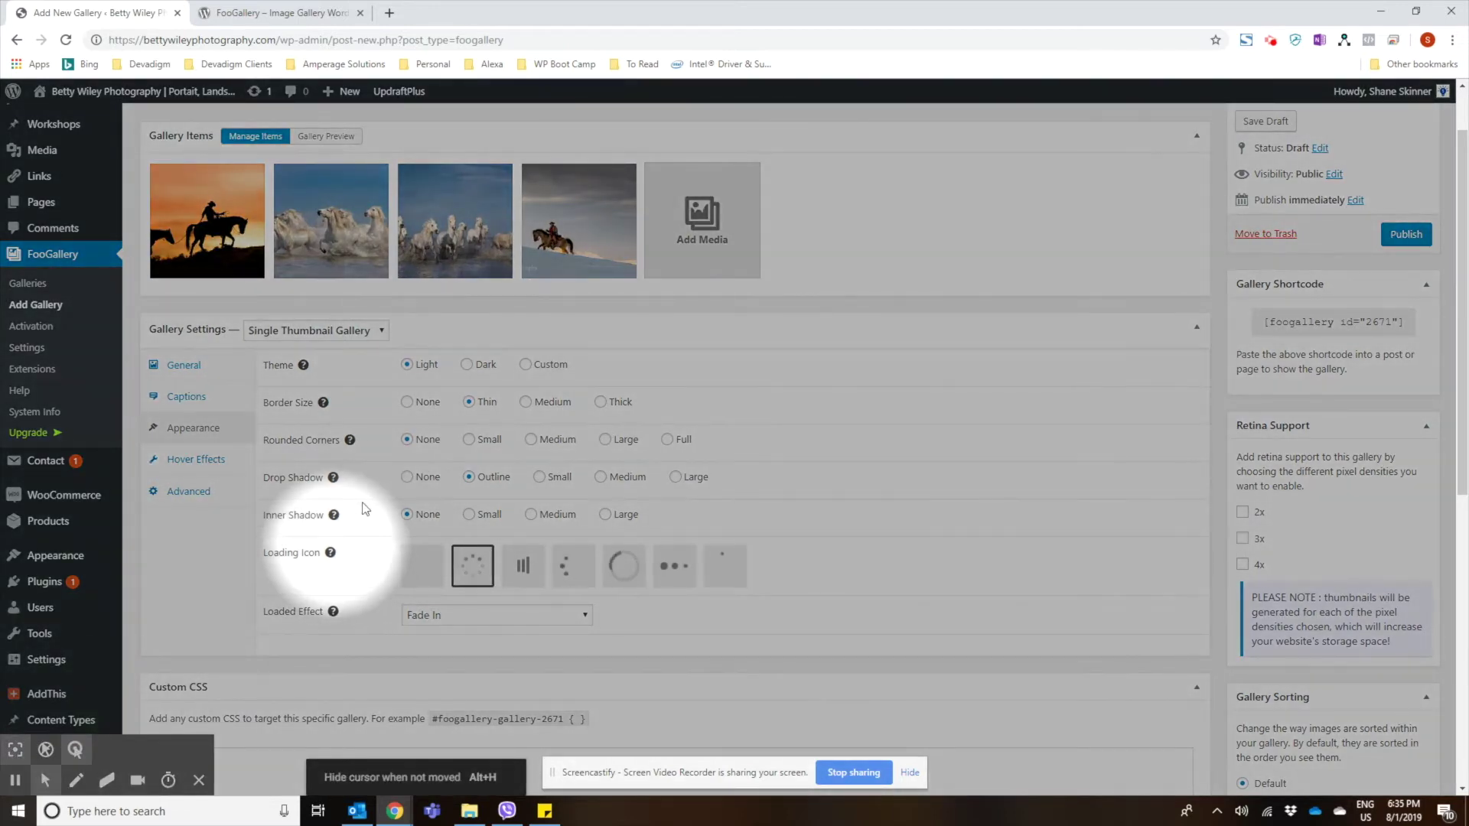
pyautogui.click(219, 462)
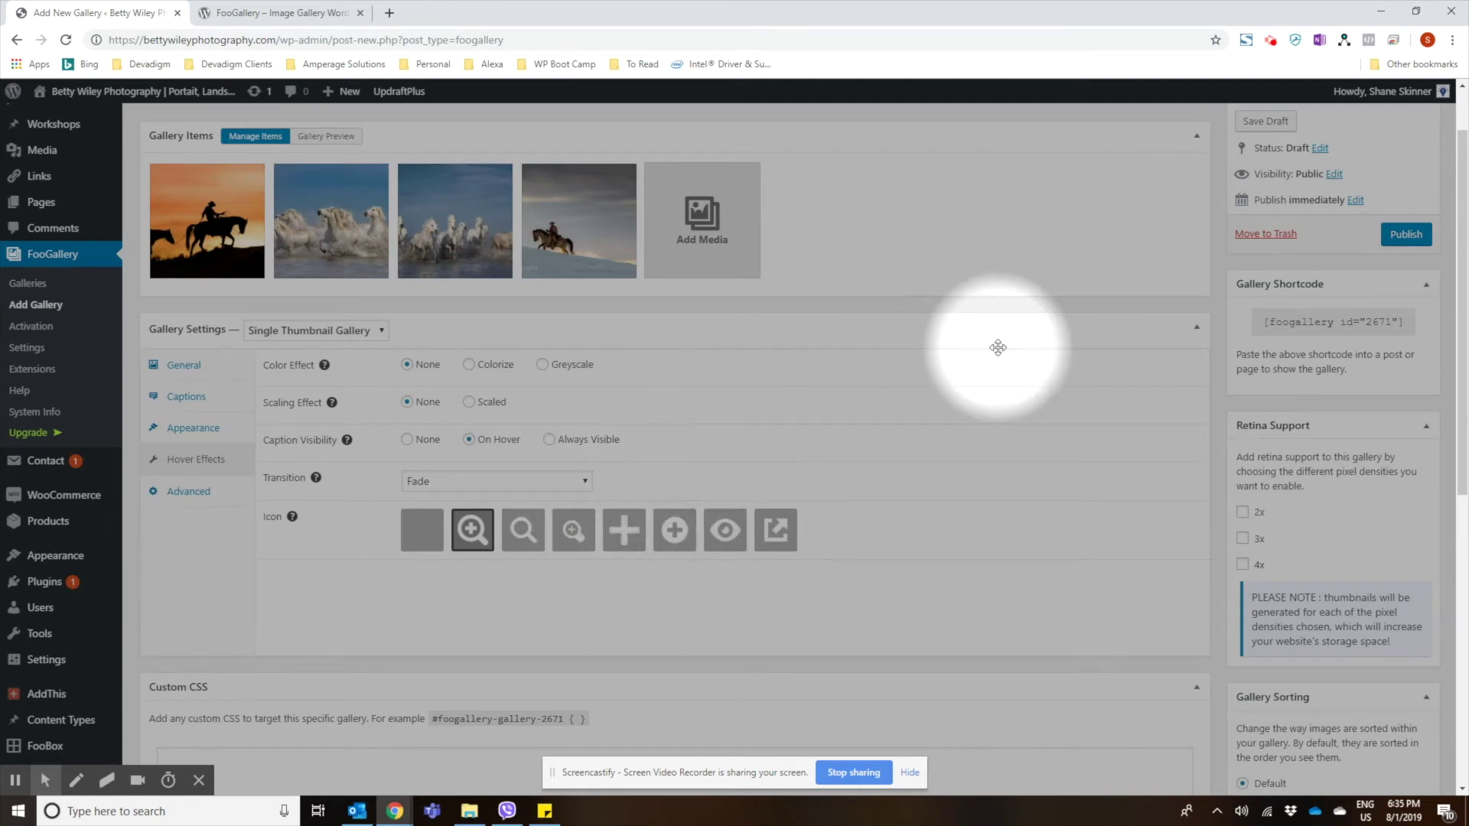
pyautogui.click(1405, 235)
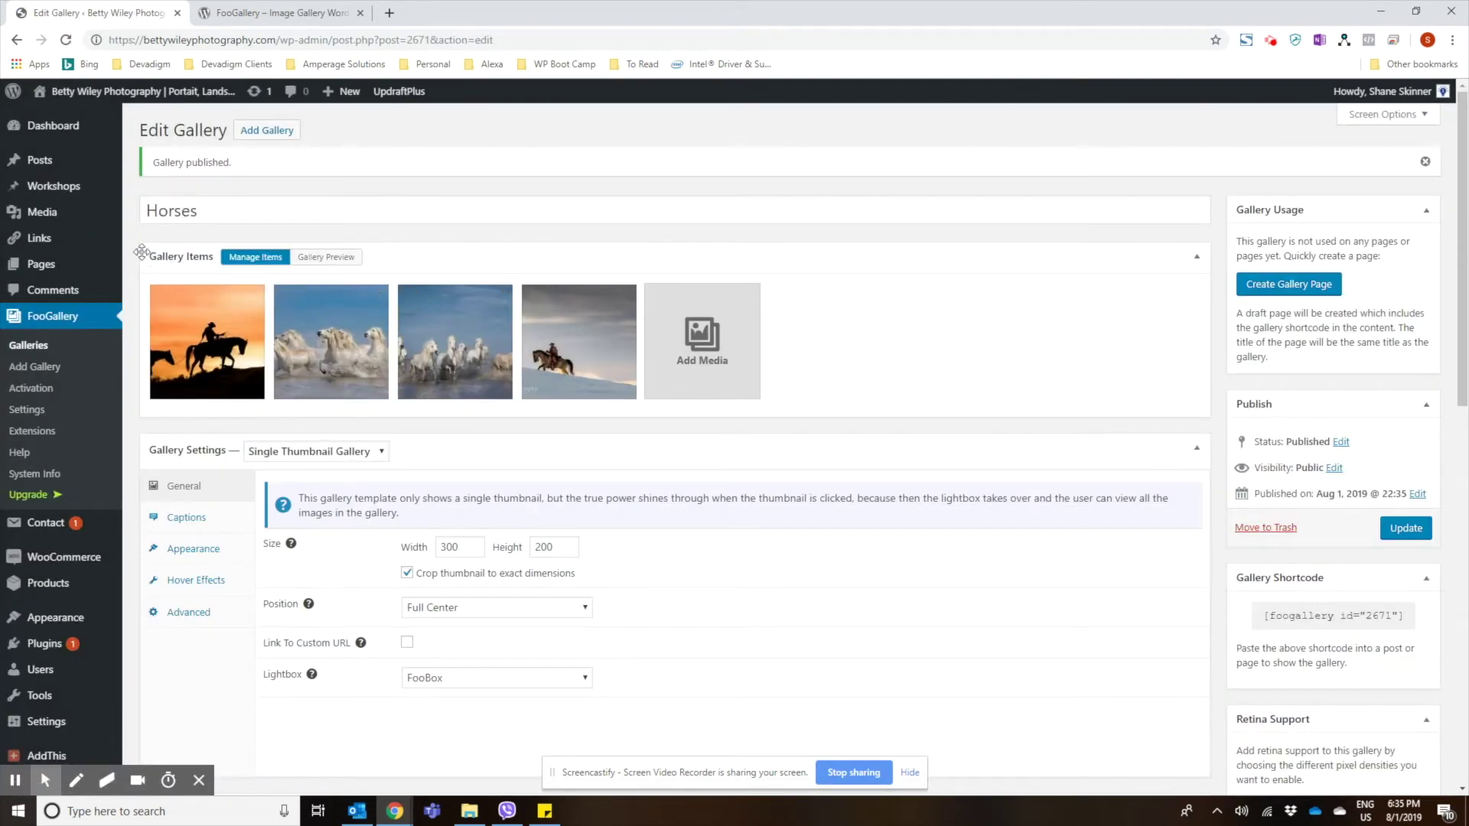
# - Open Pages > Add New in a separate browser tab for a new page
pyautogui.moveTo(61, 264)
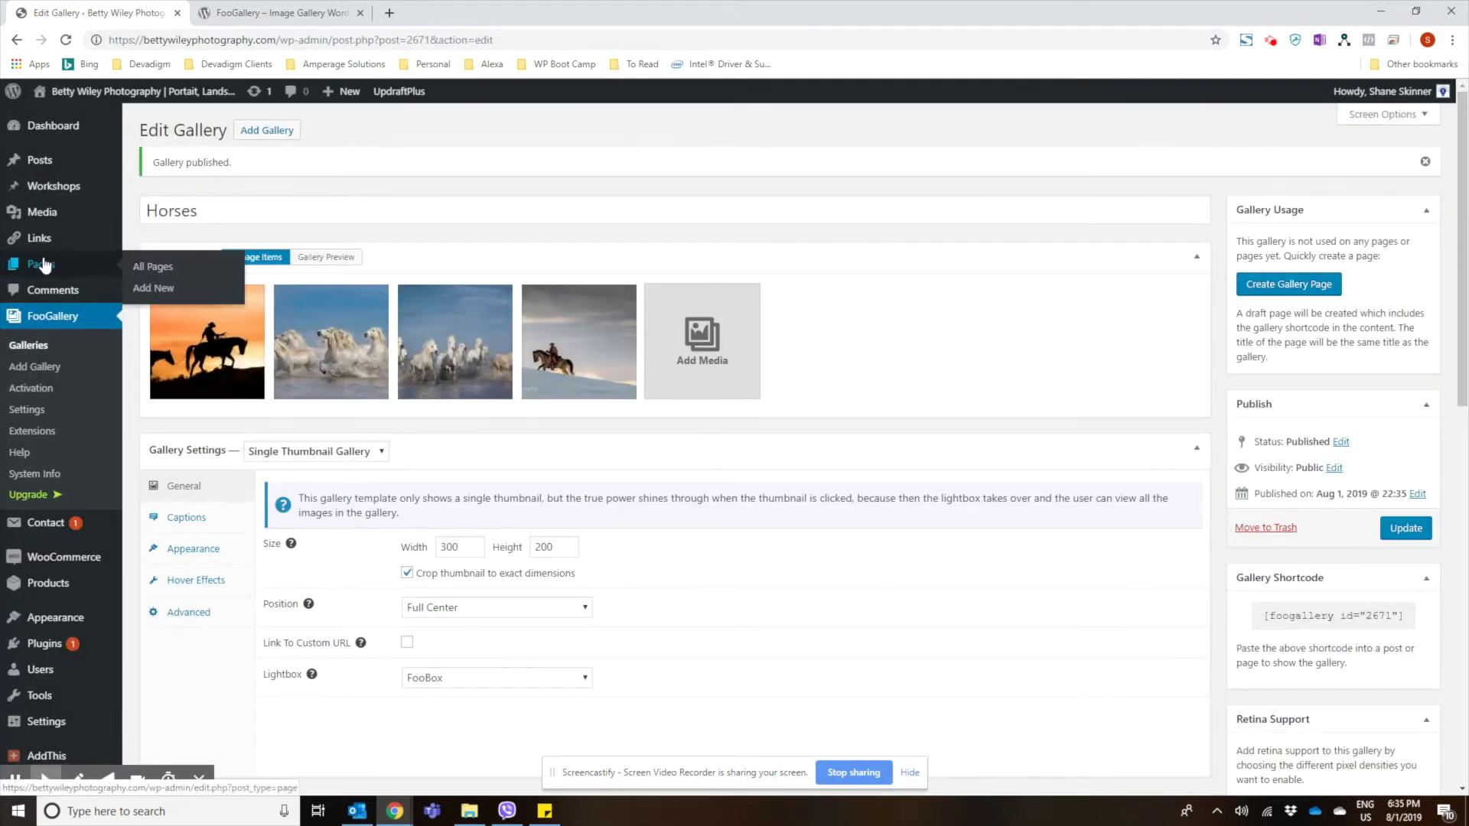
pyautogui.rightClick(147, 289)
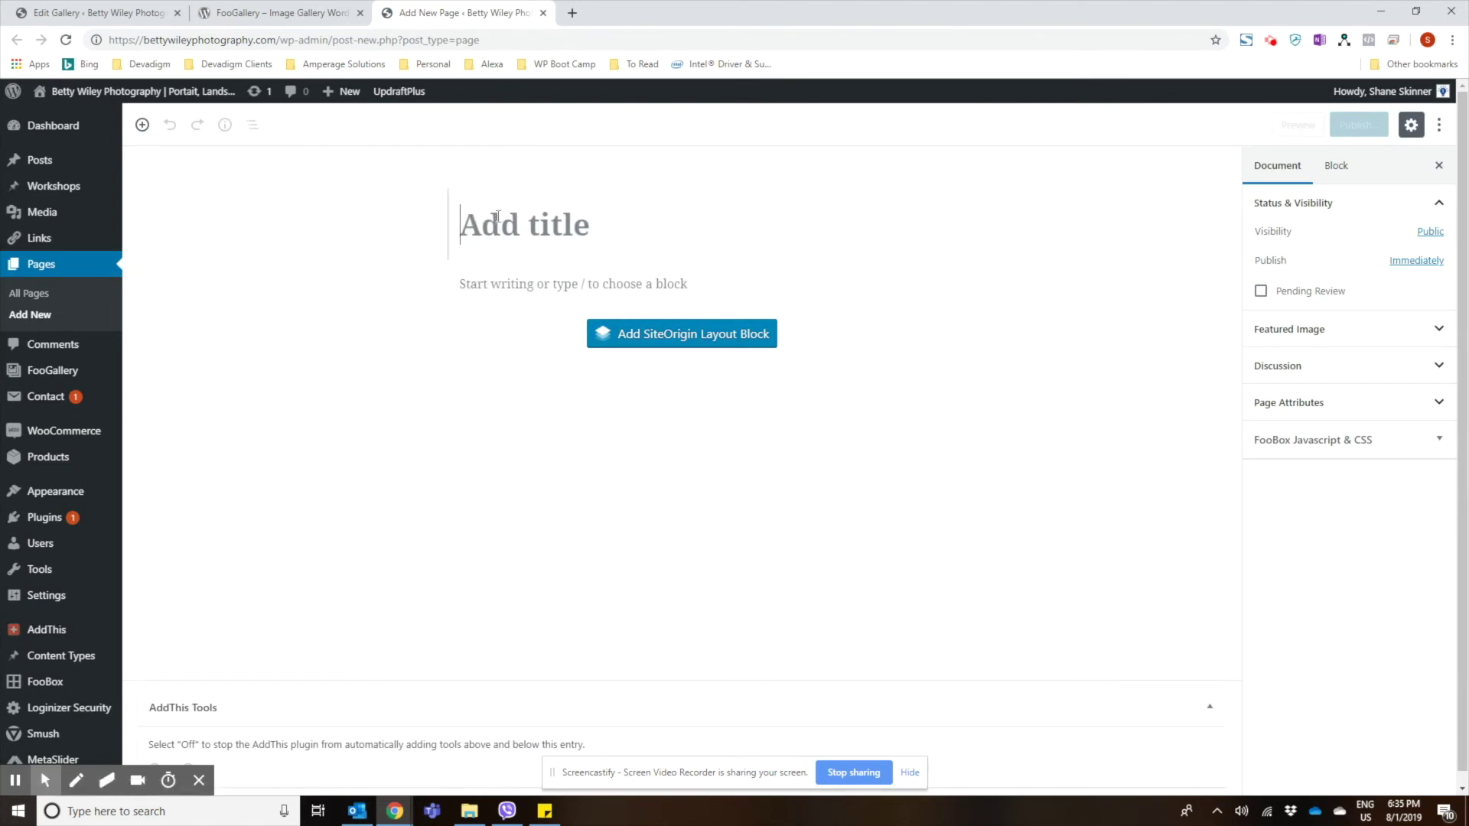
# - Title the page 'Sample Horse Photo Gallery' and insert a FooGallery block showing the Horses gallery
pyautogui.write('Sample')
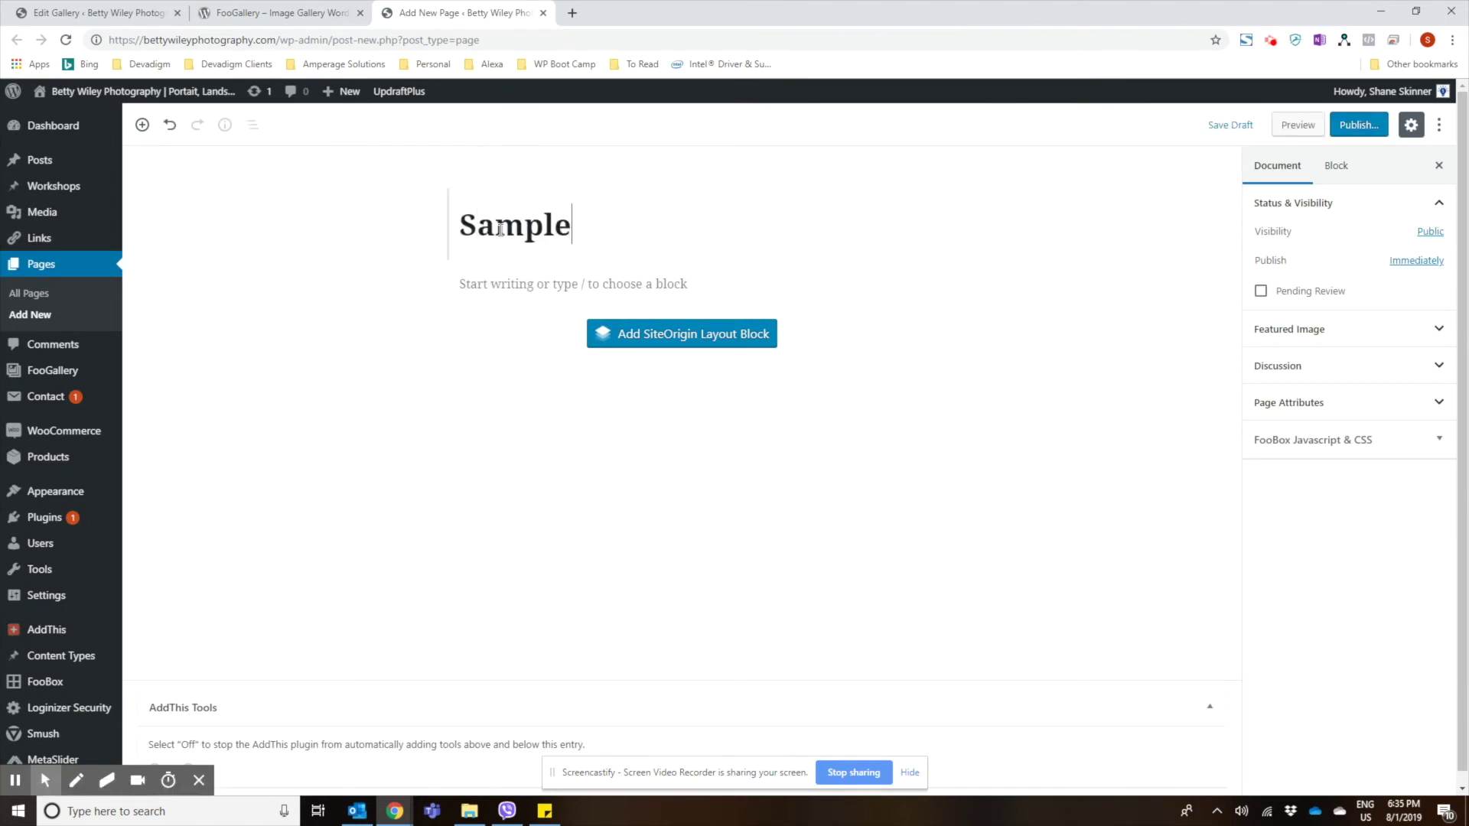
pyautogui.write(' Horse Phot ')
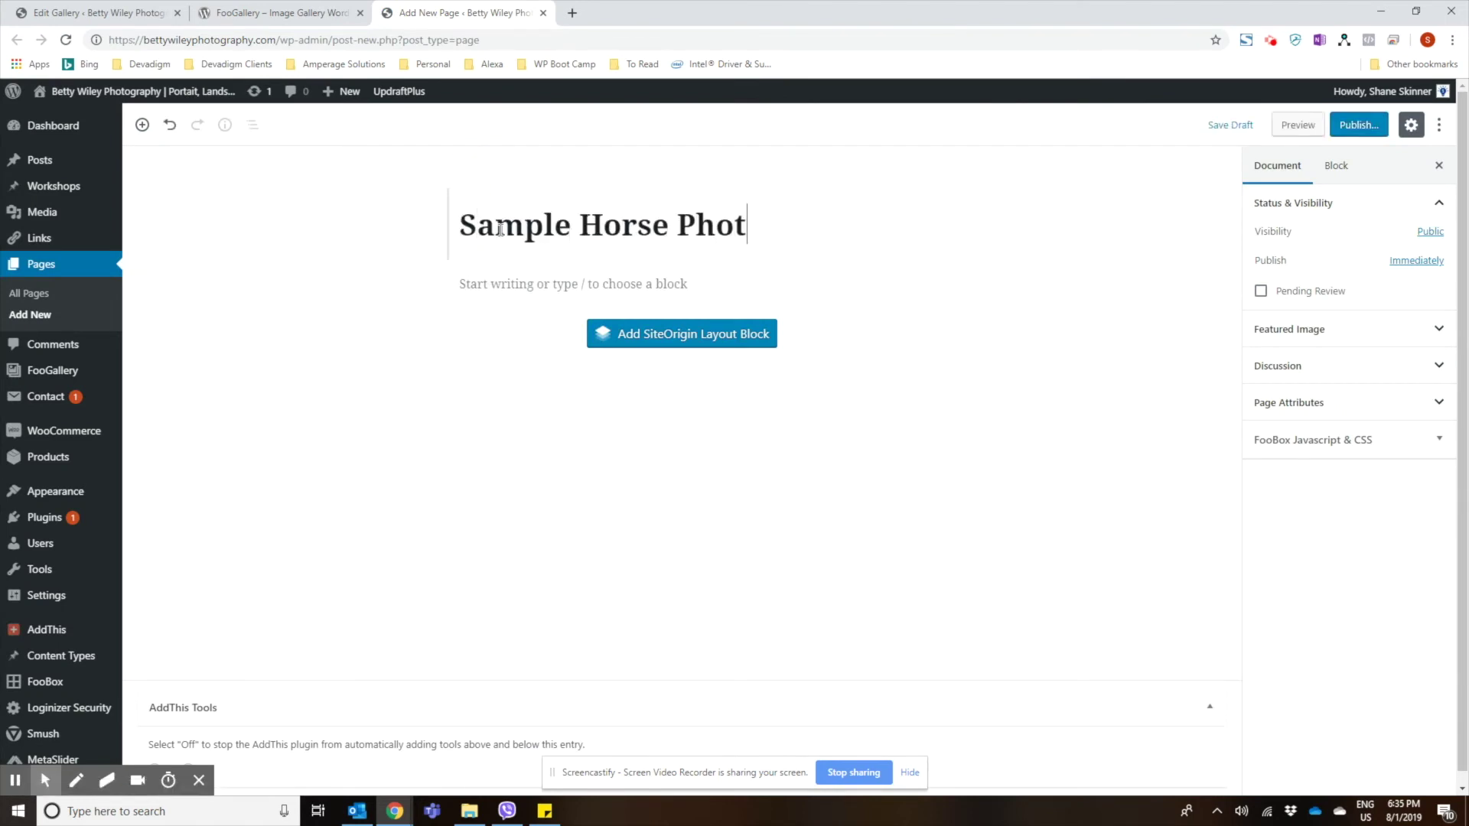
pyautogui.write('o Gallery')
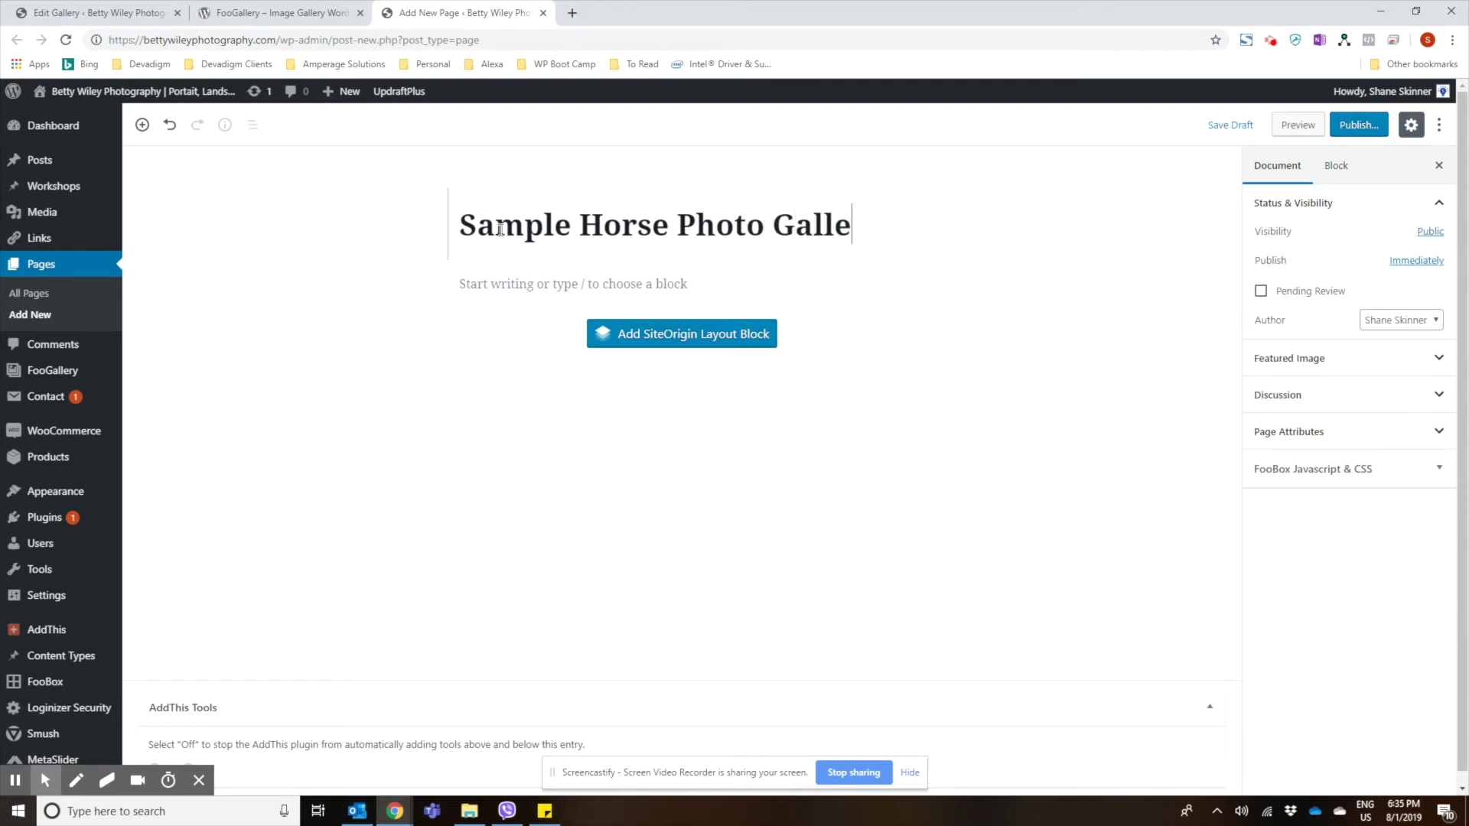
pyautogui.click(540, 284)
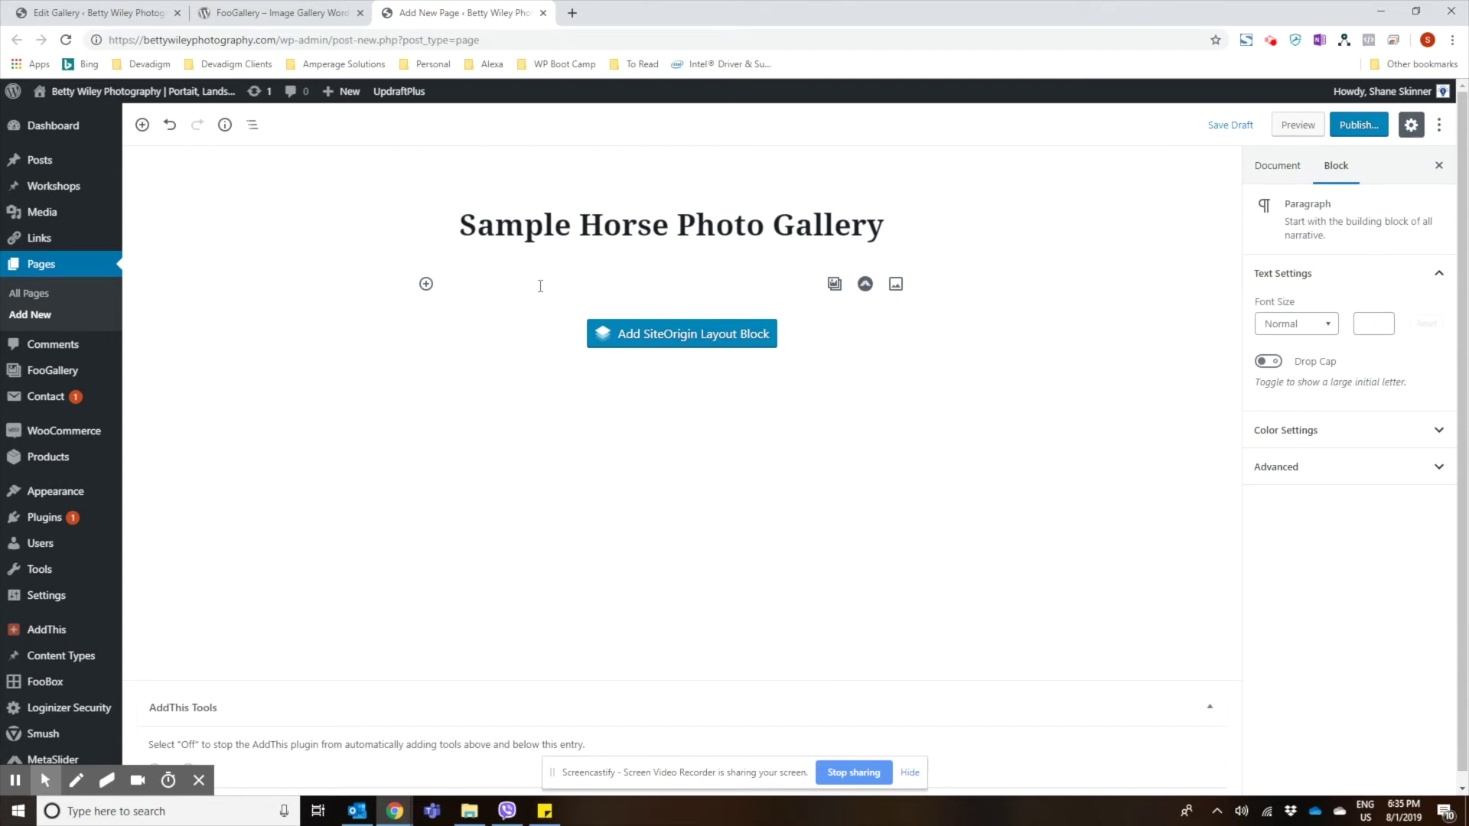
pyautogui.write('/')
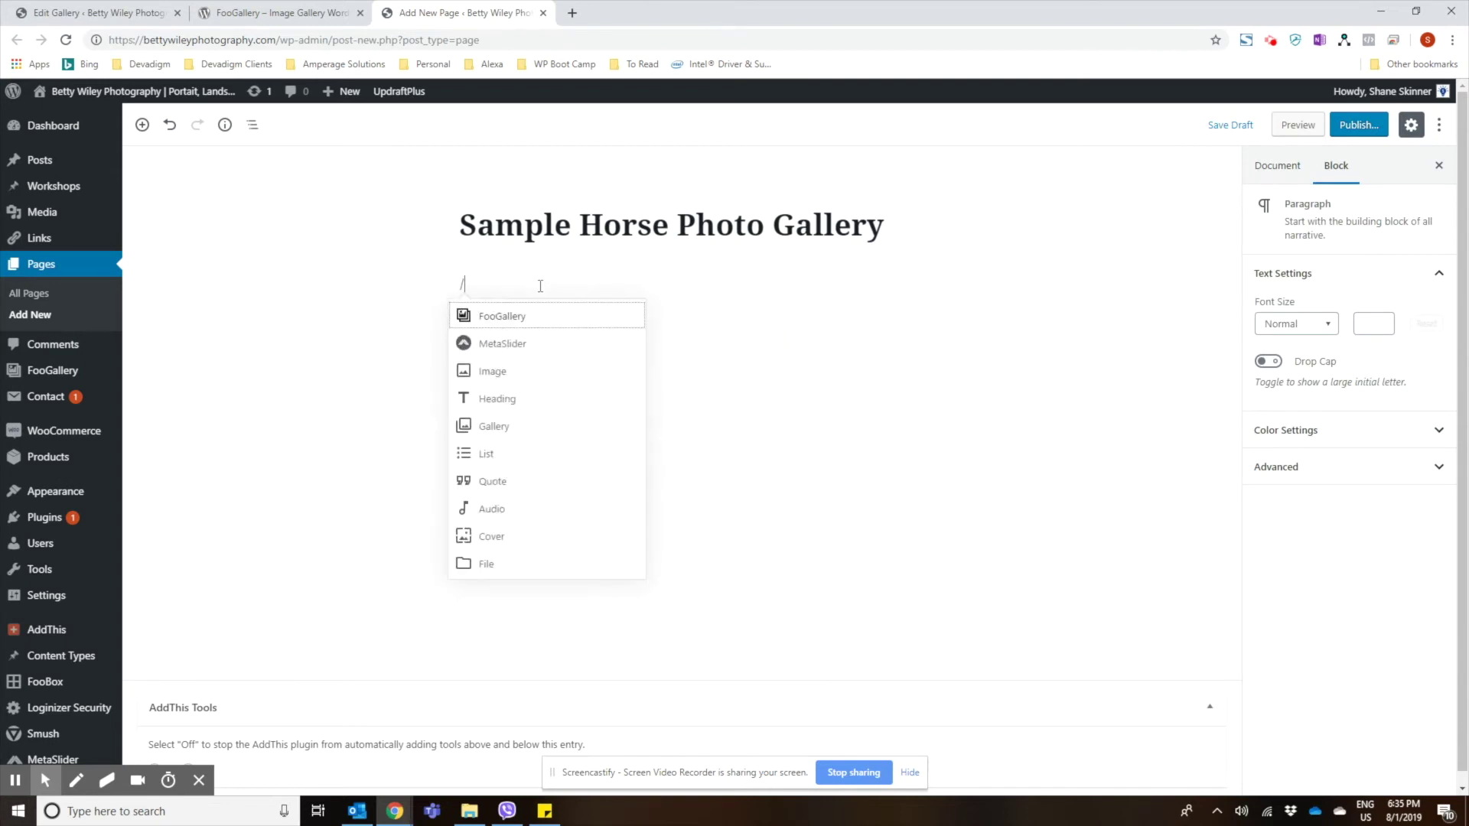
pyautogui.click(505, 325)
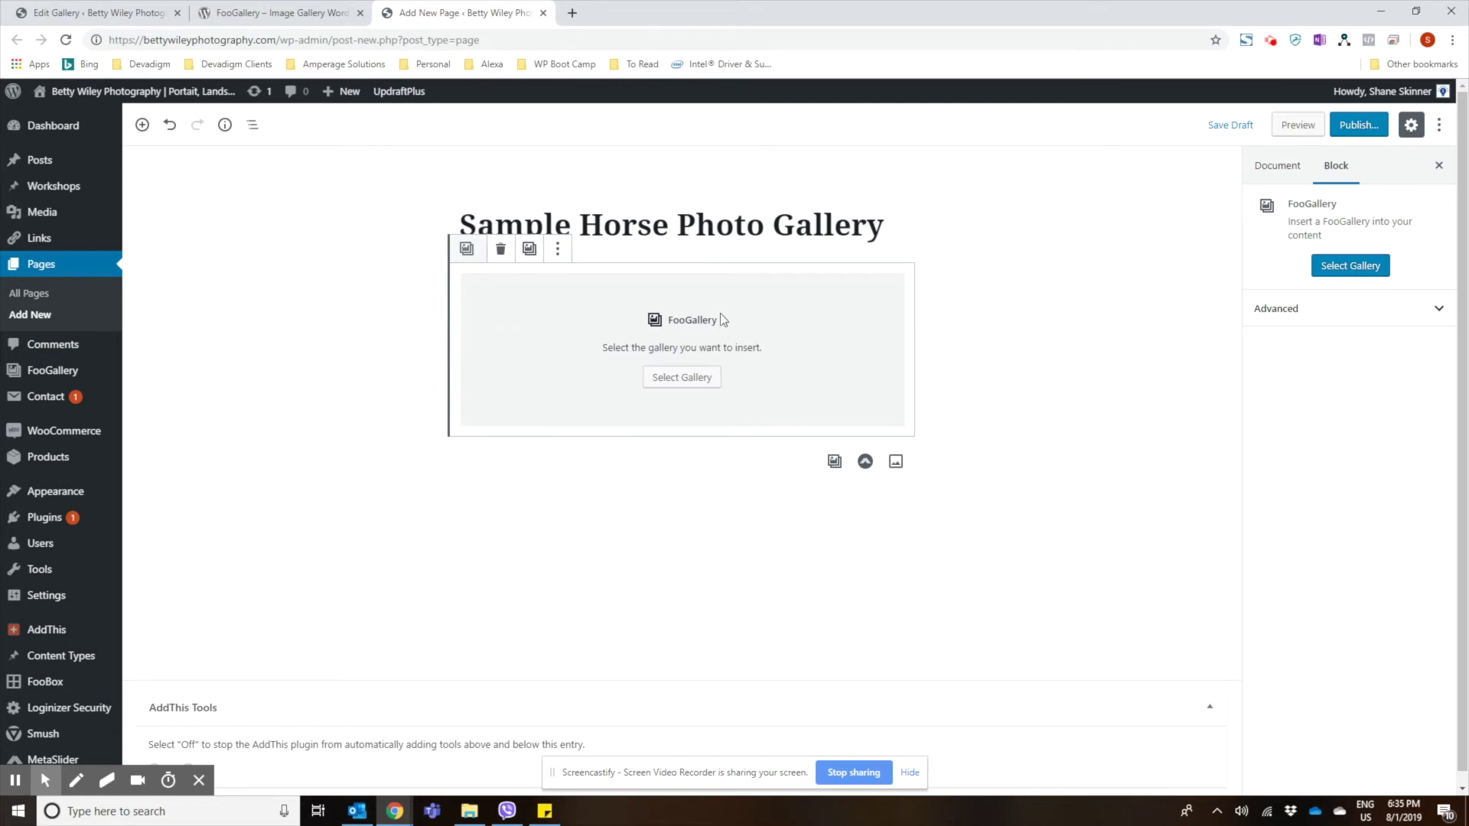
pyautogui.click(687, 377)
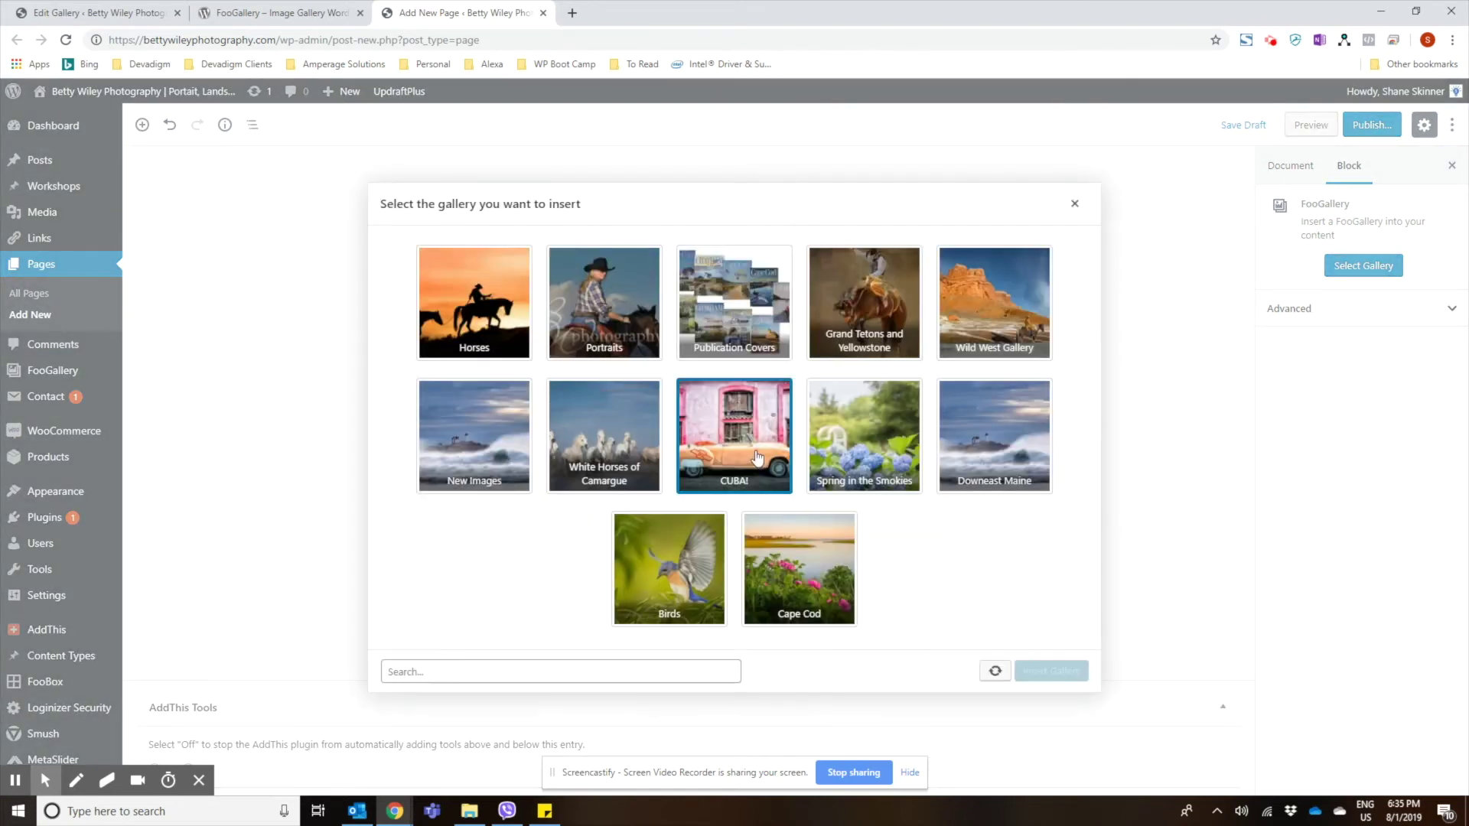
pyautogui.click(474, 306)
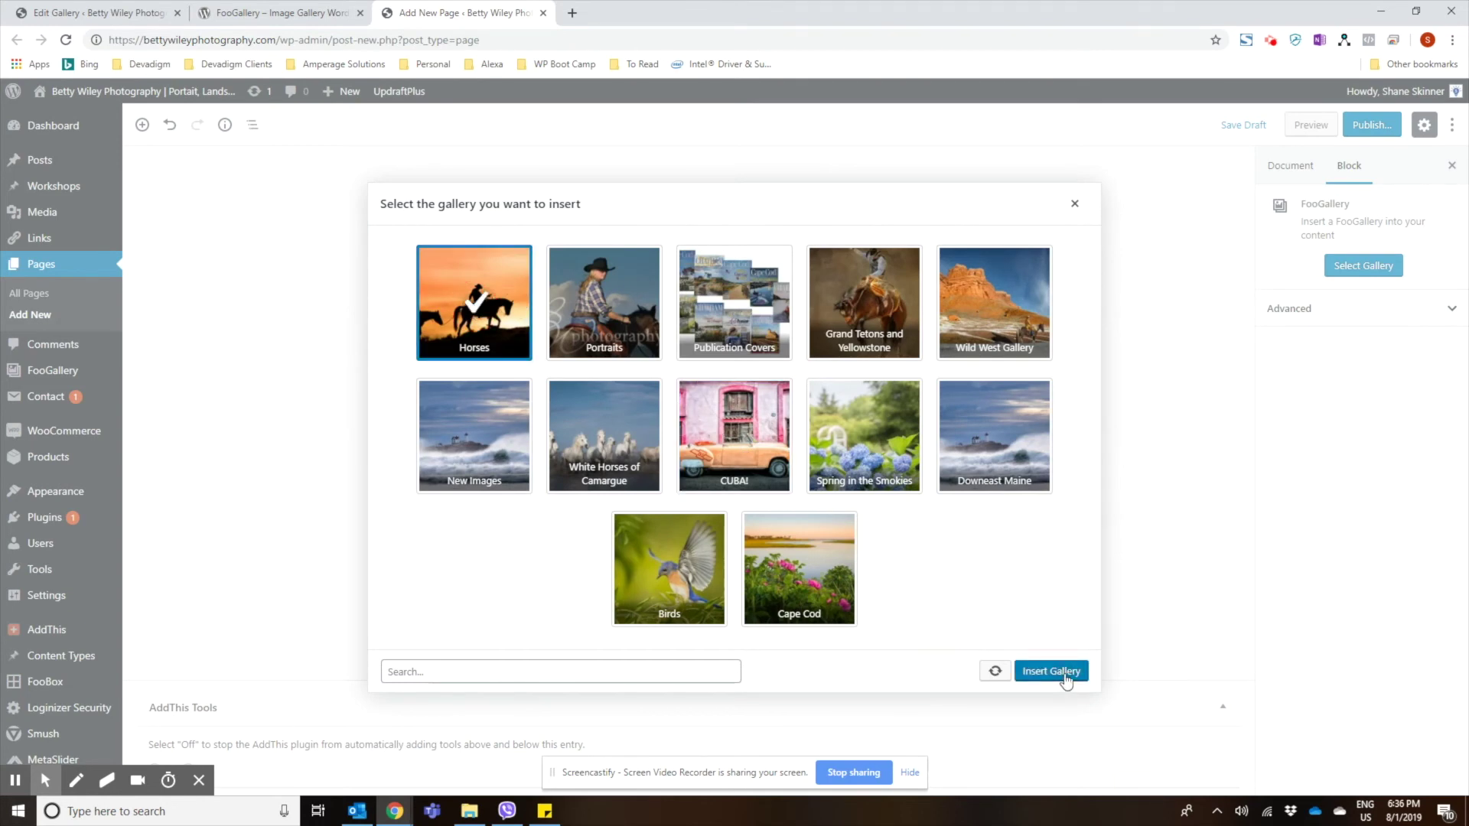
pyautogui.click(1065, 673)
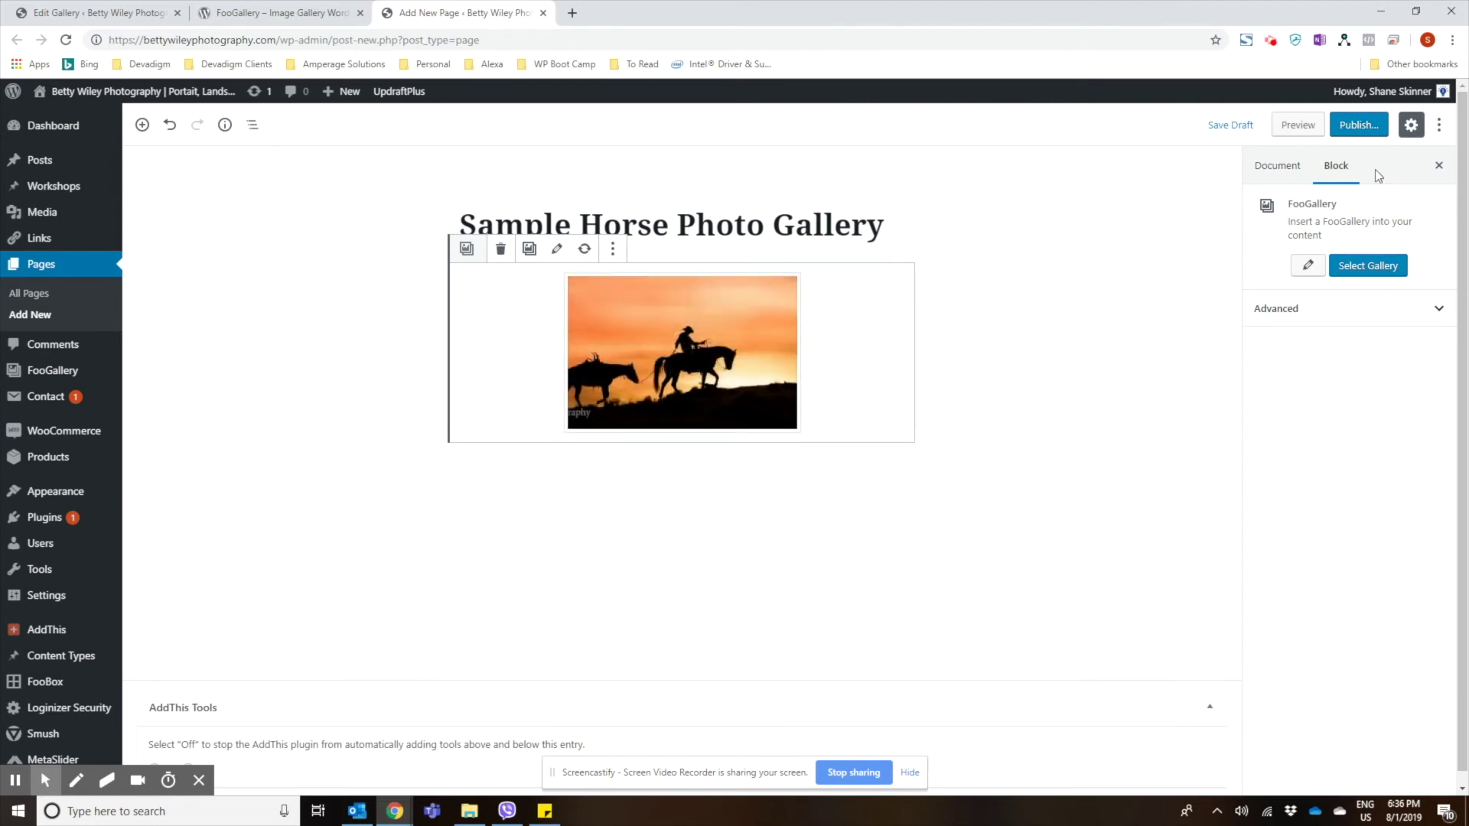
# - Publish the Sample Horse Photo Gallery page and open its live view in a new tab
pyautogui.click(1365, 125)
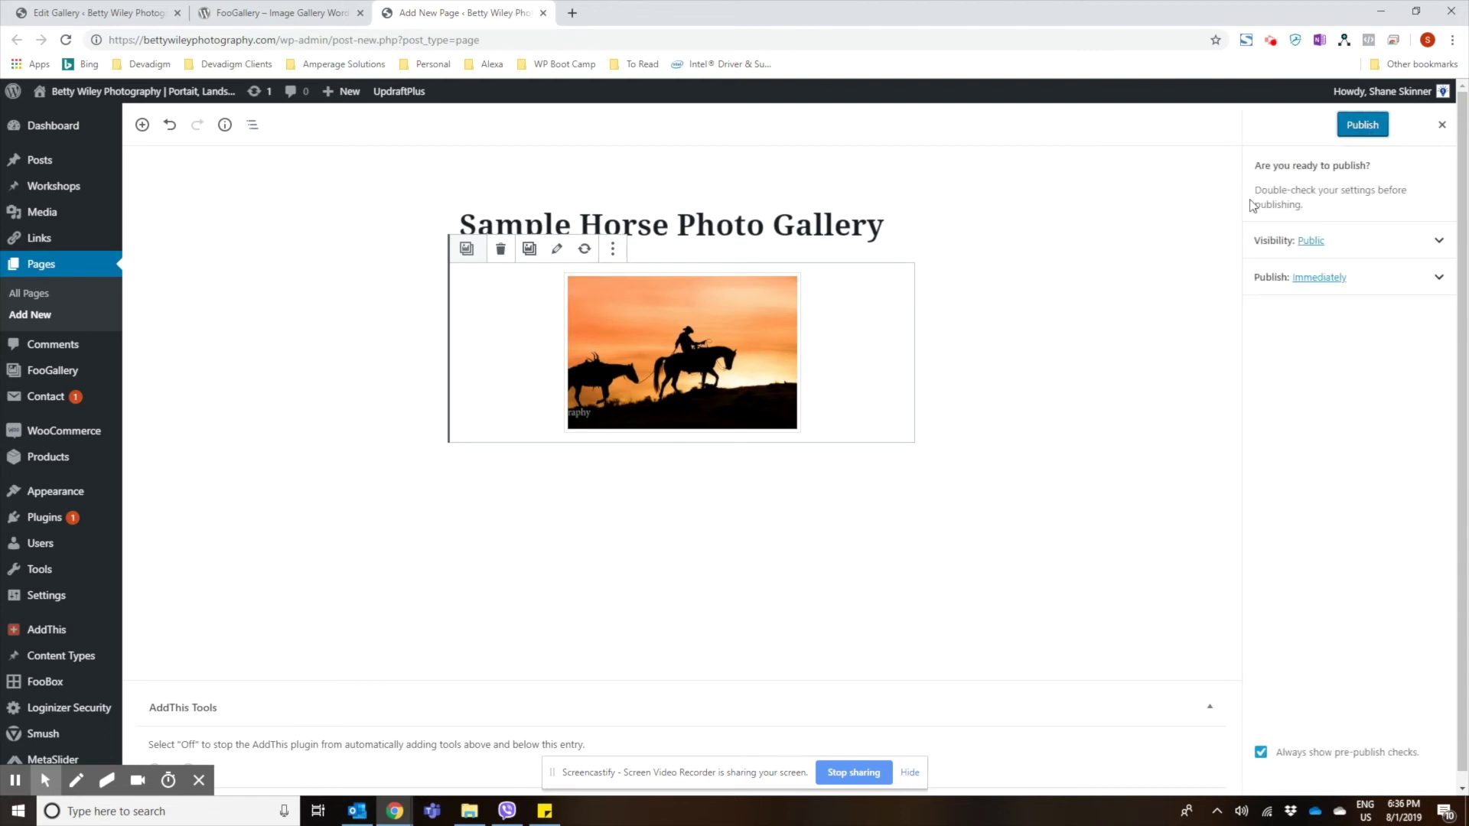
pyautogui.click(1351, 128)
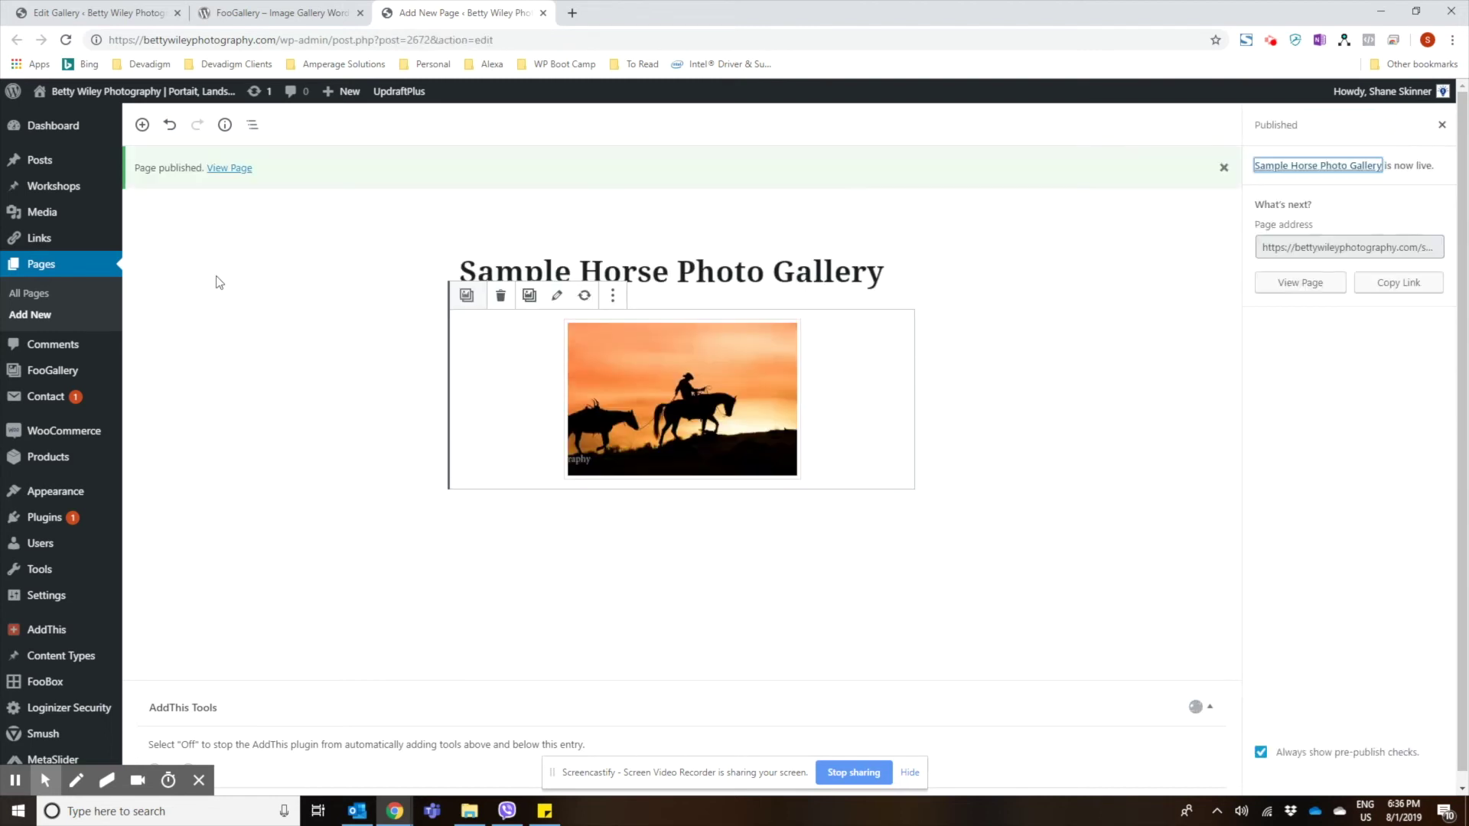
pyautogui.rightClick(226, 169)
pyautogui.click(302, 186)
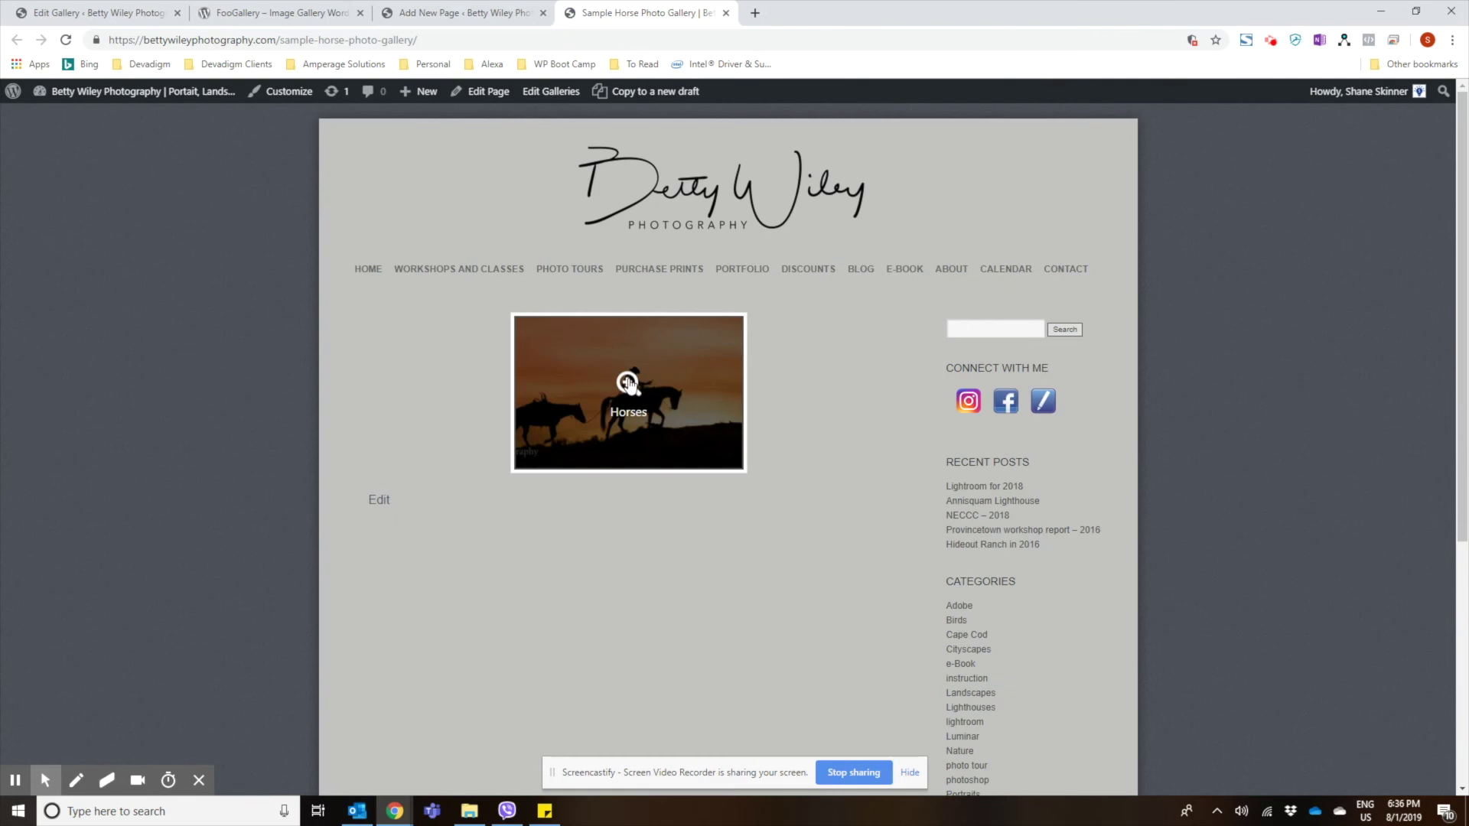
# - Open the Horses thumbnail in the FooBox lightbox and page through to photo 4 of 4
pyautogui.click(628, 383)
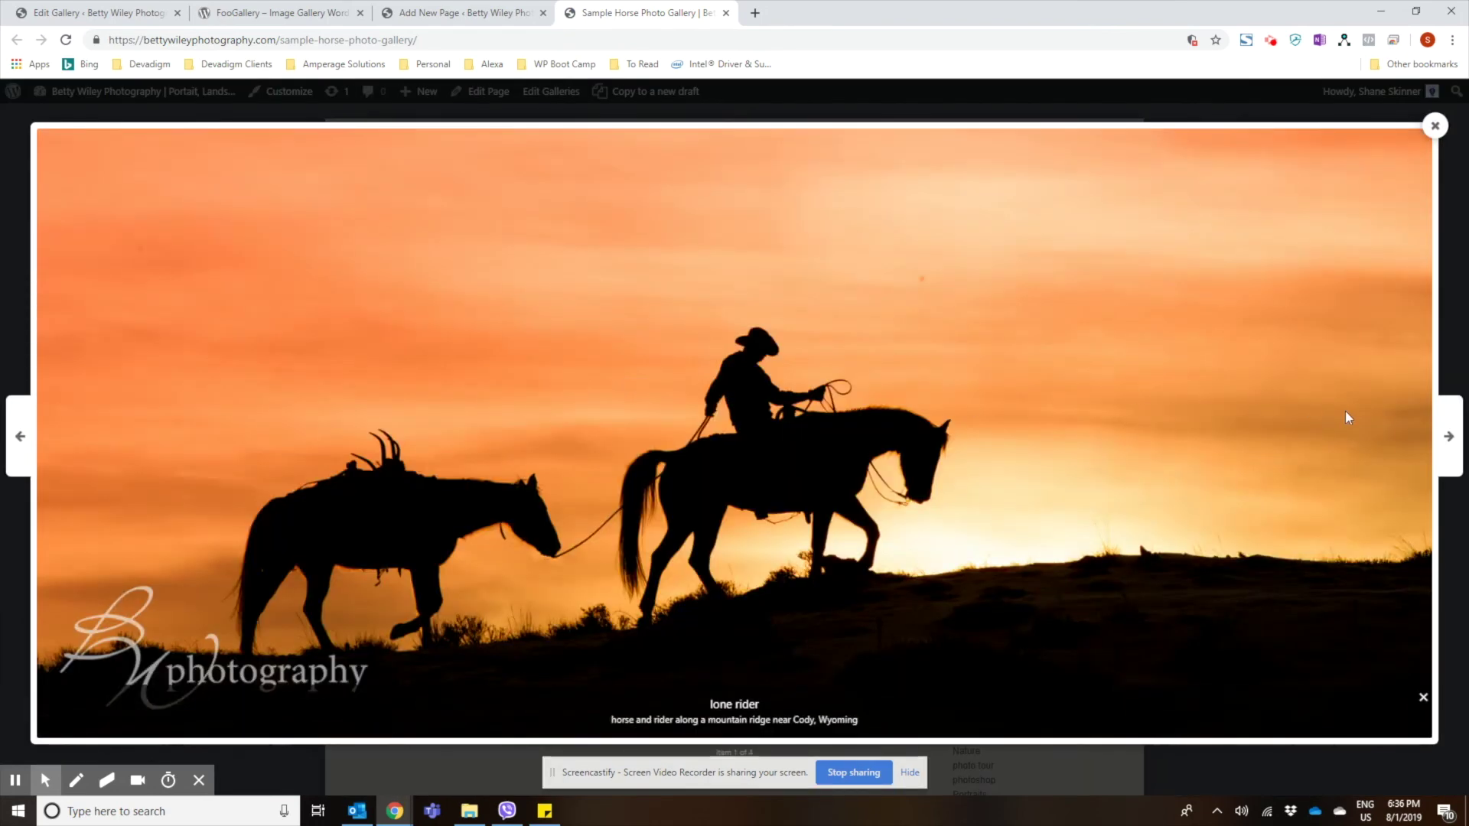
pyautogui.click(1448, 440)
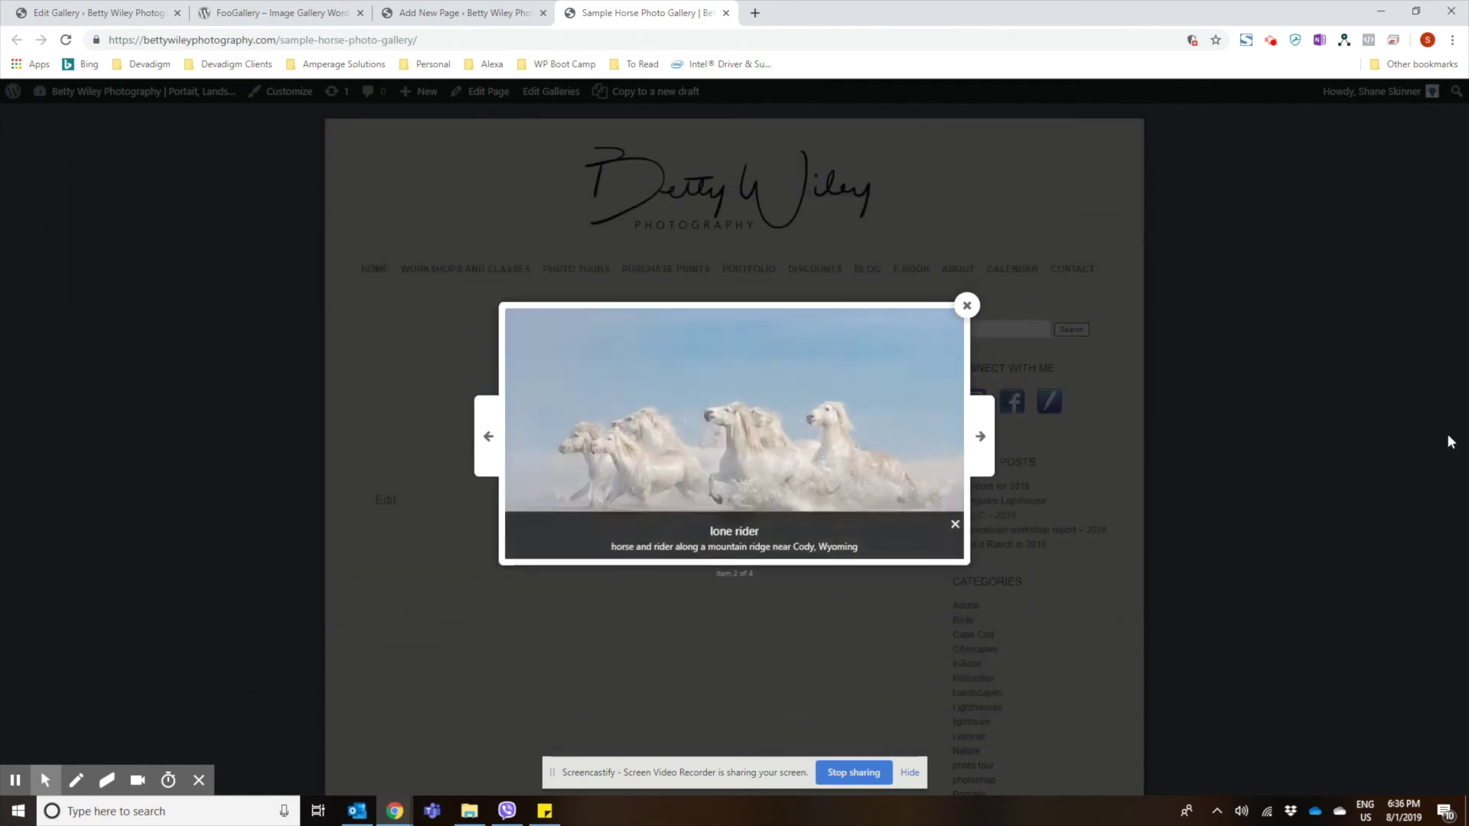
pyautogui.click(982, 439)
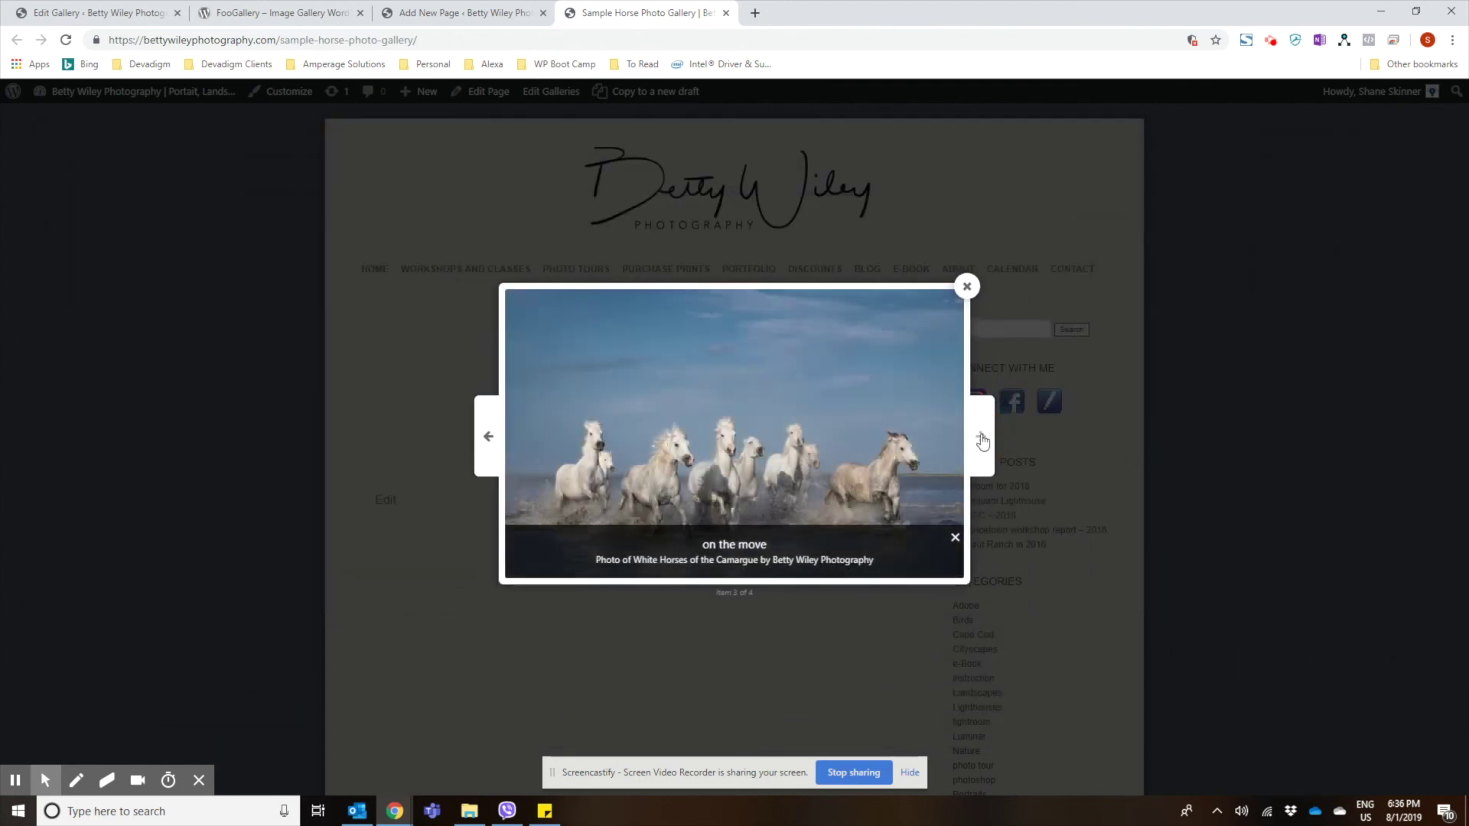
pyautogui.click(981, 439)
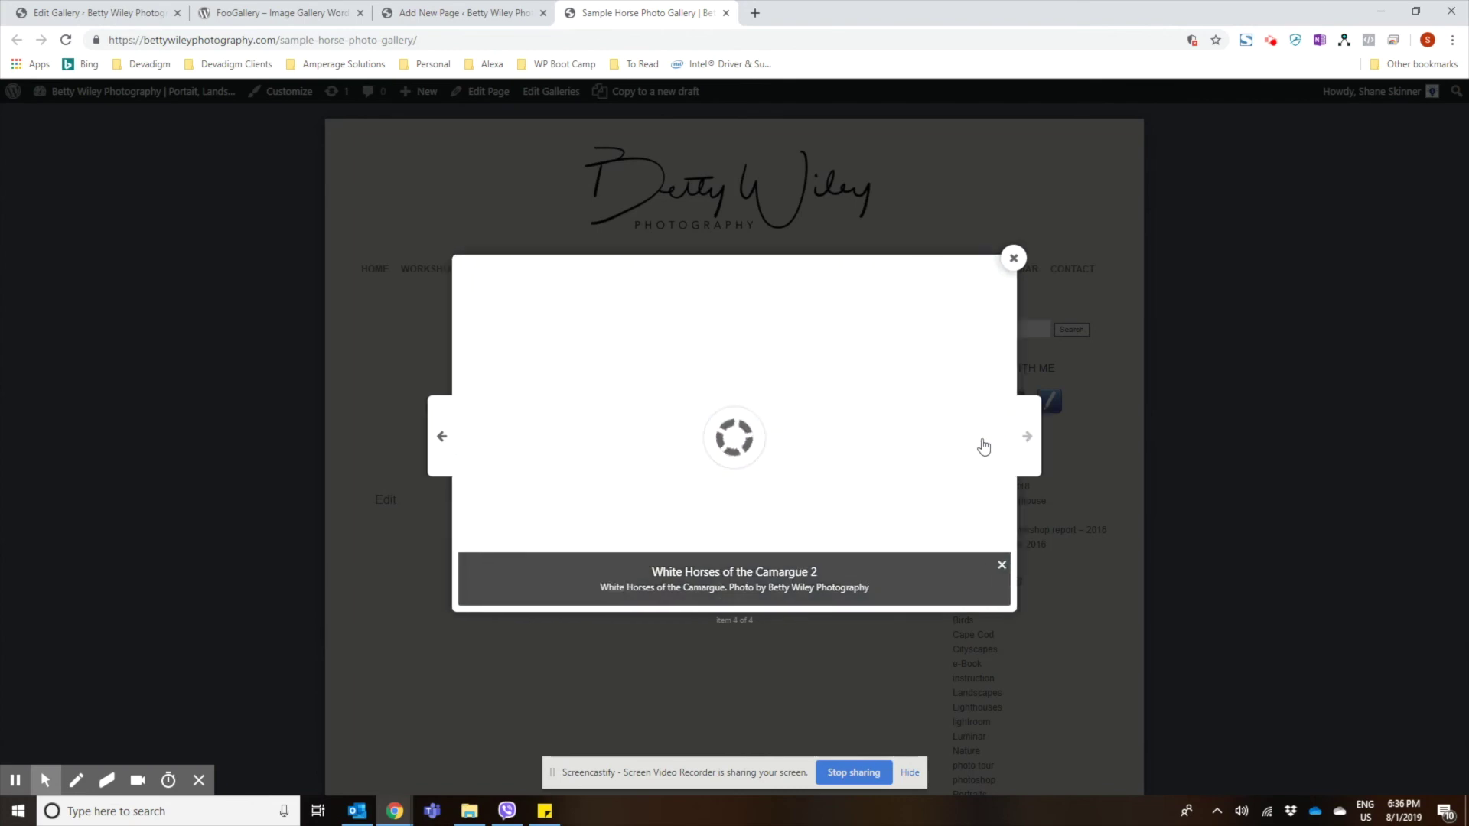